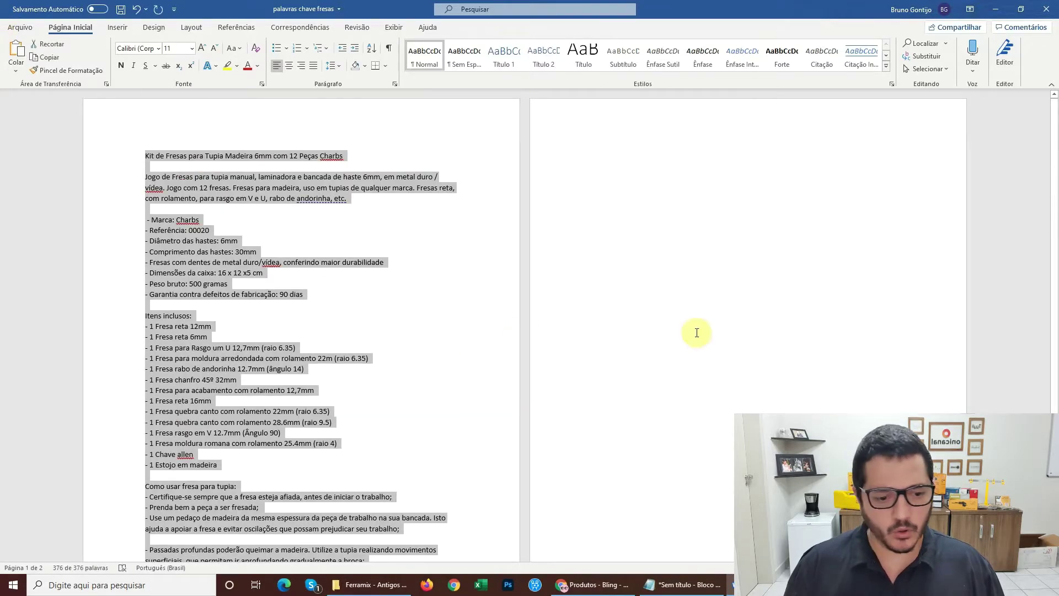
Switch to the Bling product form, paste the copied text unformatted into Descrição Curta, and remove the blank line before "Passadas profundas".
click(593, 584)
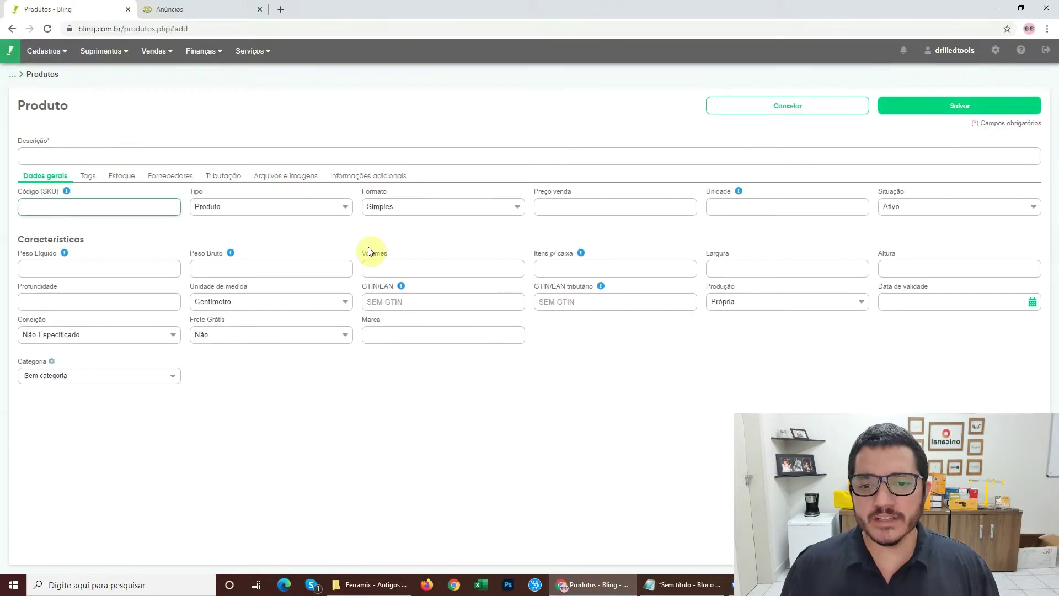
click(368, 176)
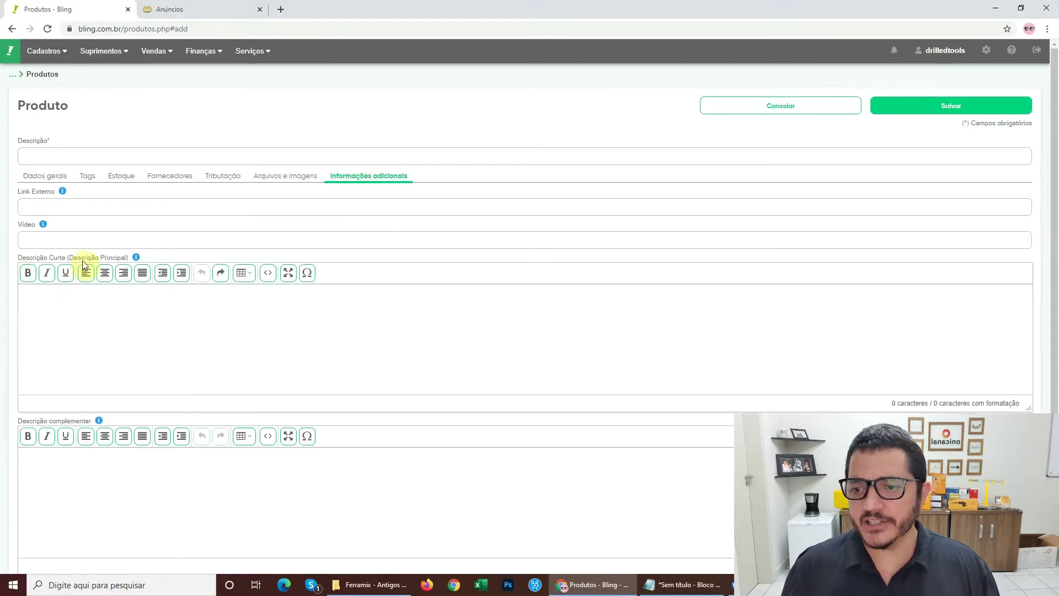
click(29, 293)
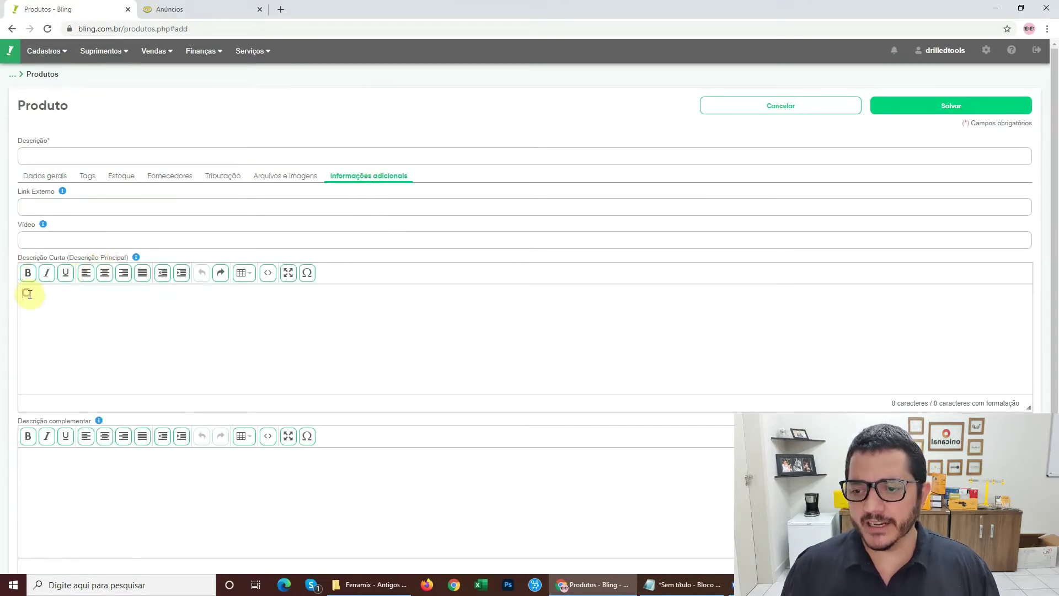
right_click(29, 293)
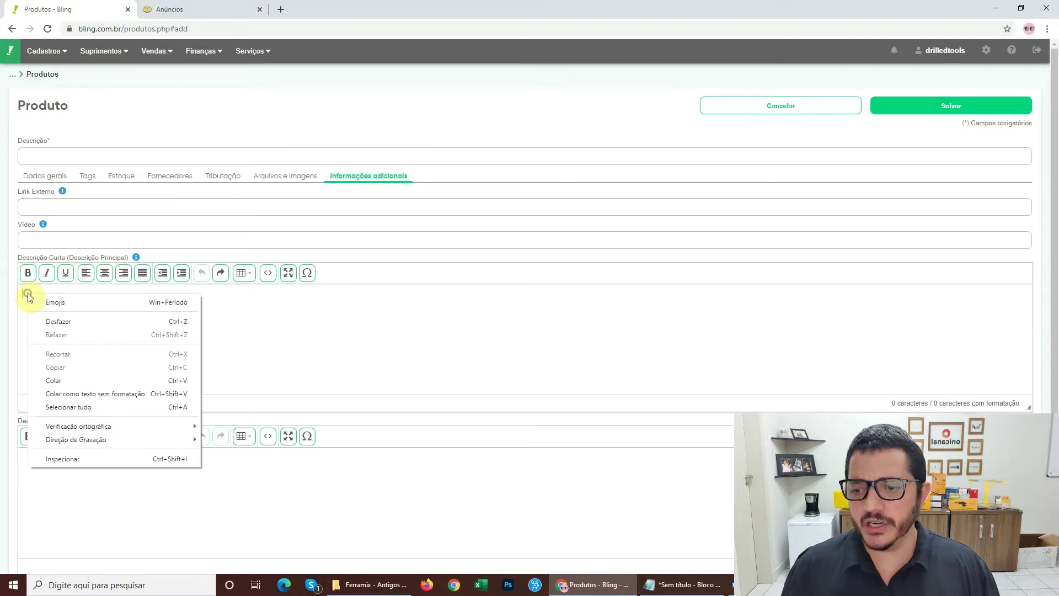
click(87, 395)
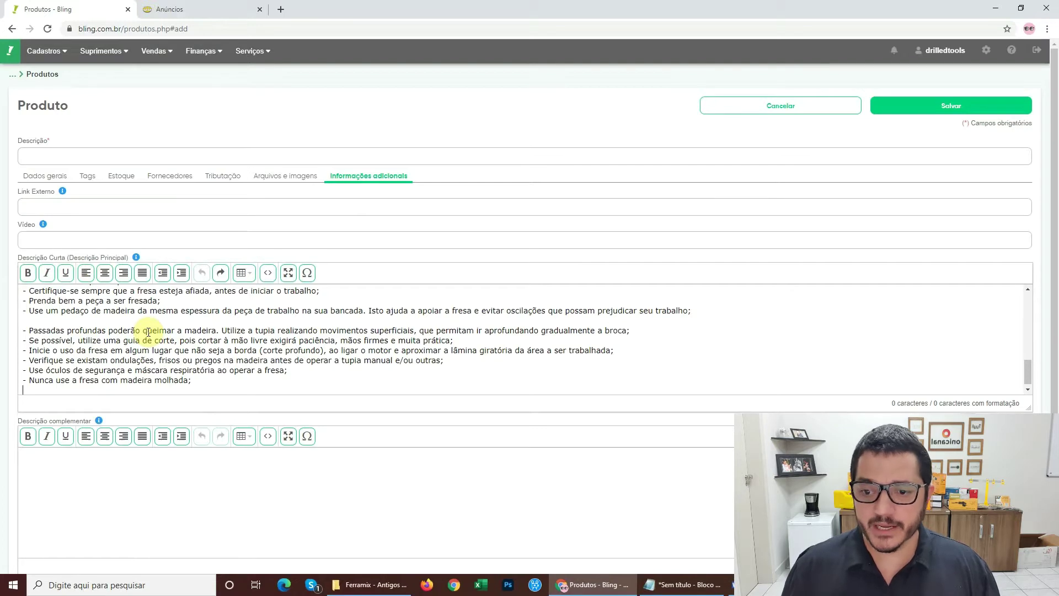
click(35, 321)
key(BackSpace)
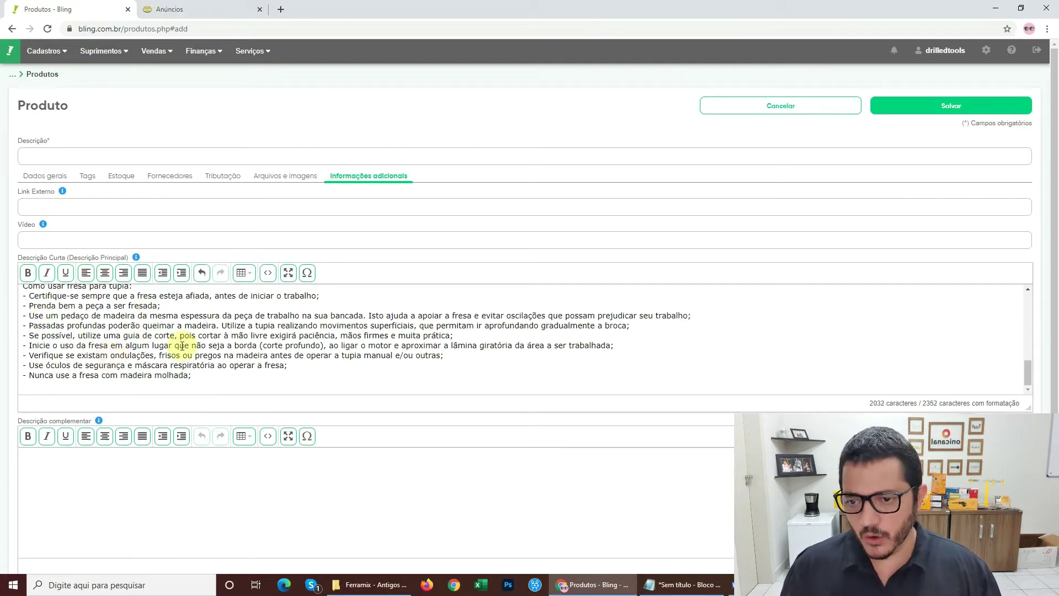
Make the title line "Kit de Fresas para Tupia Madeira 6mm com 12 Peças Charbs" bold in the short description.
scroll(211, 344, up, 1)
scroll(210, 344, up, 5)
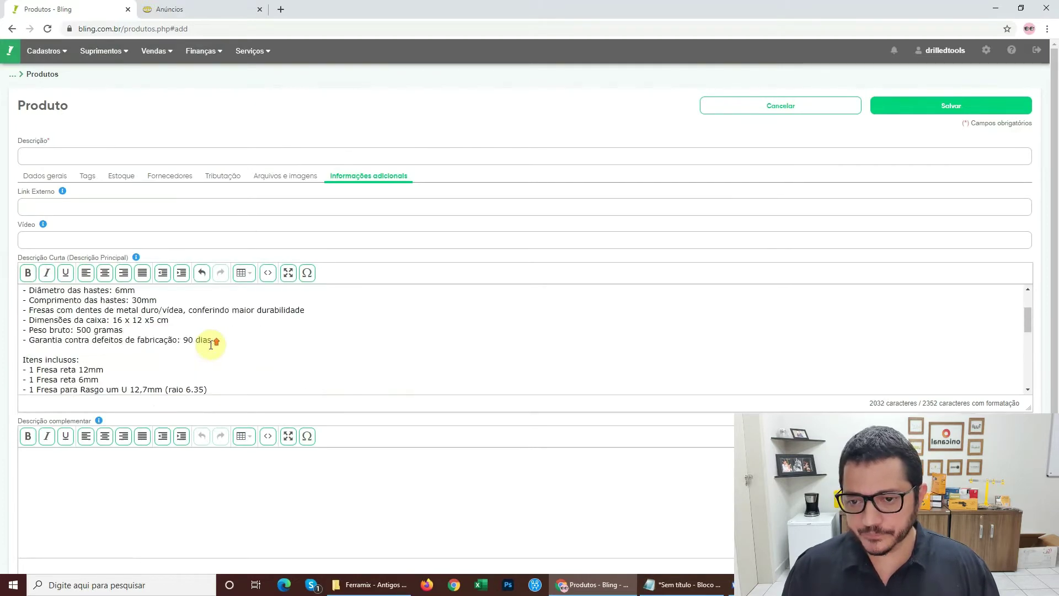
scroll(222, 350, down, 5)
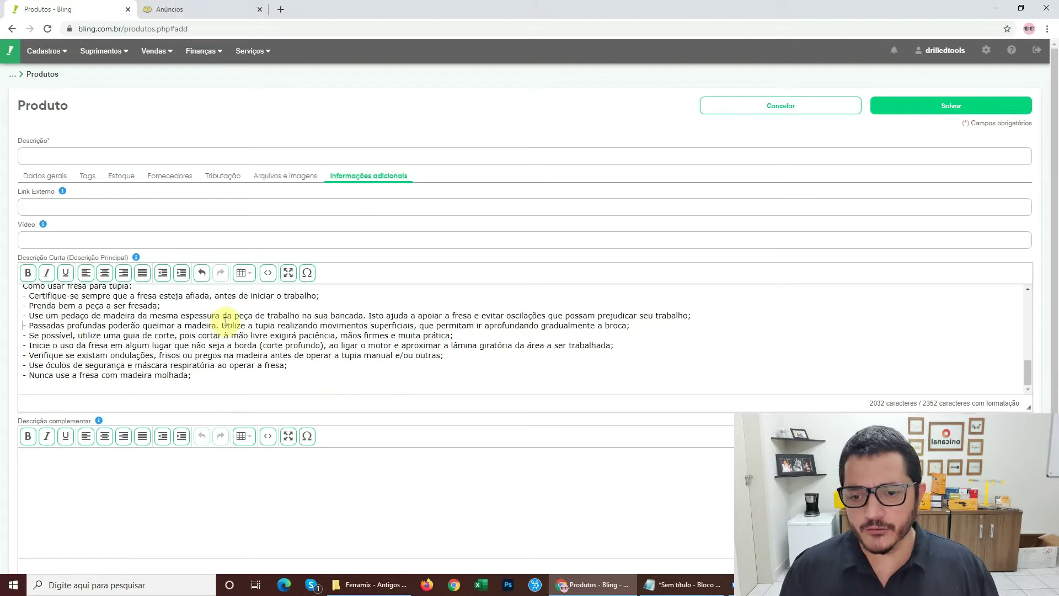
scroll(237, 323, up, 6)
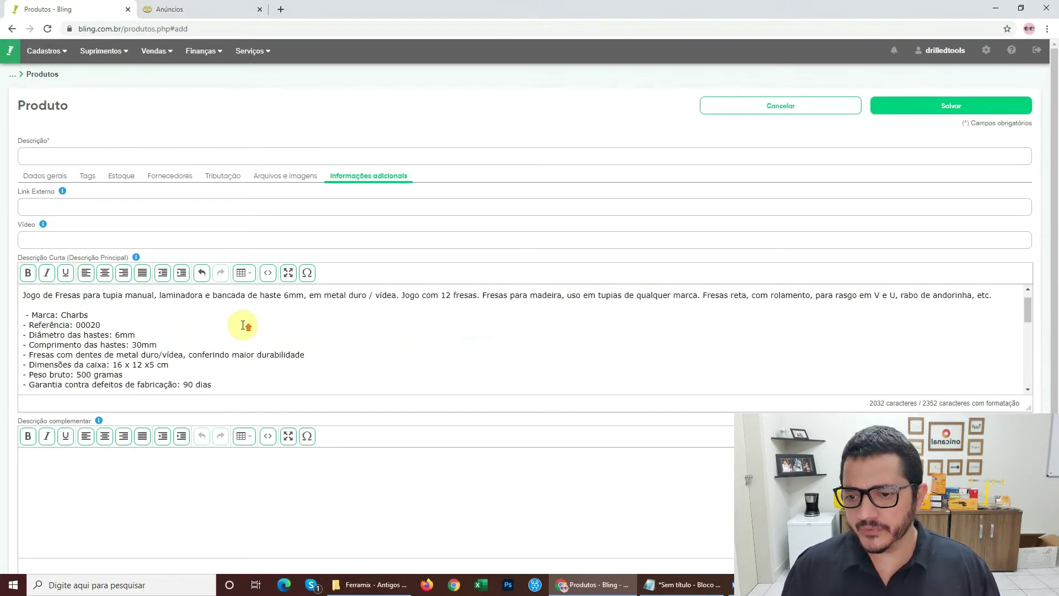
scroll(243, 325, up, 1)
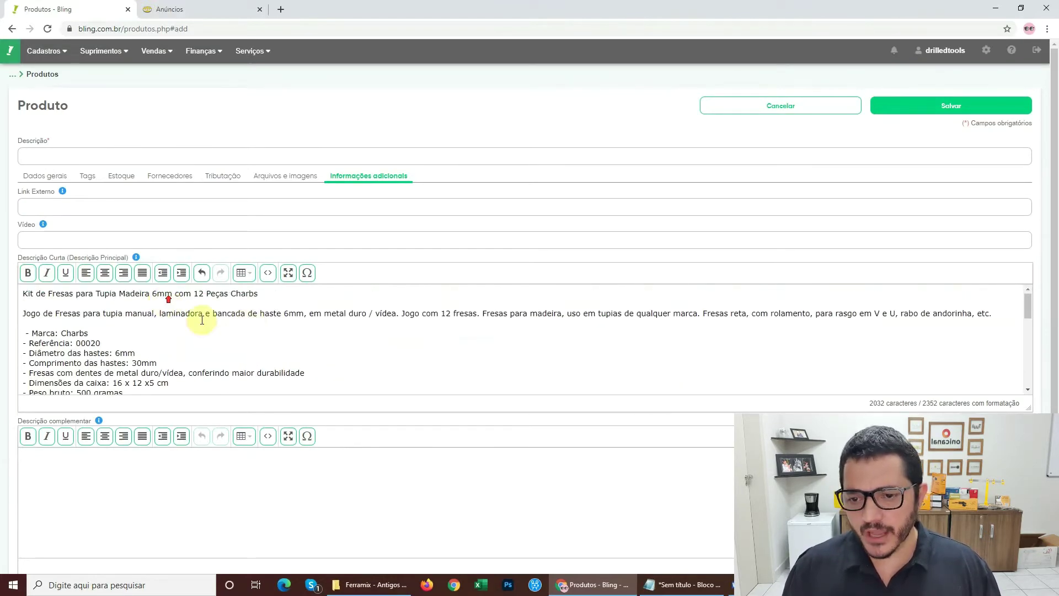
drag(258, 293, 23, 296)
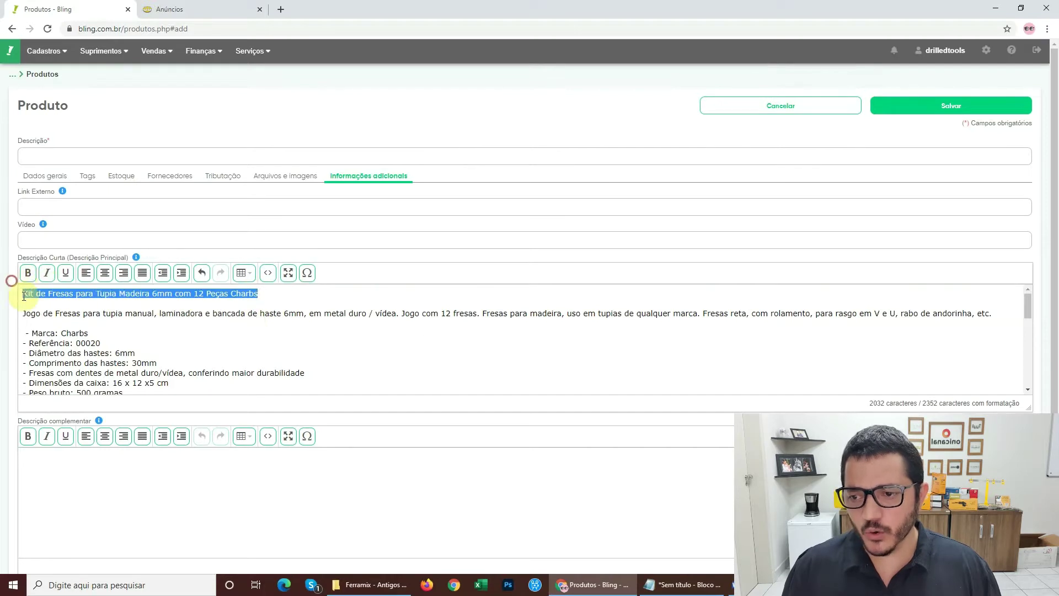
click(27, 273)
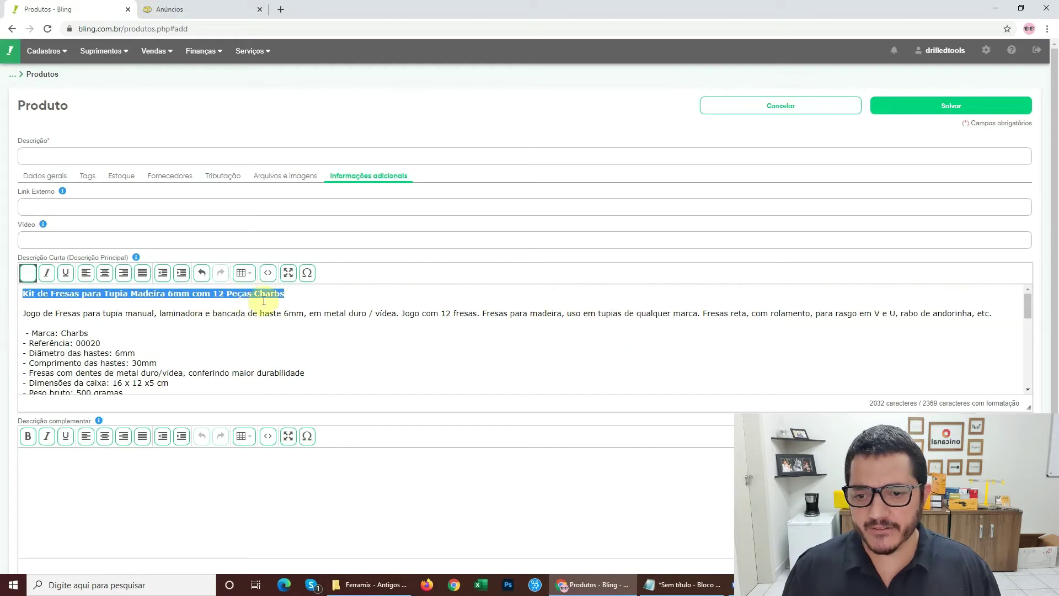
click(214, 331)
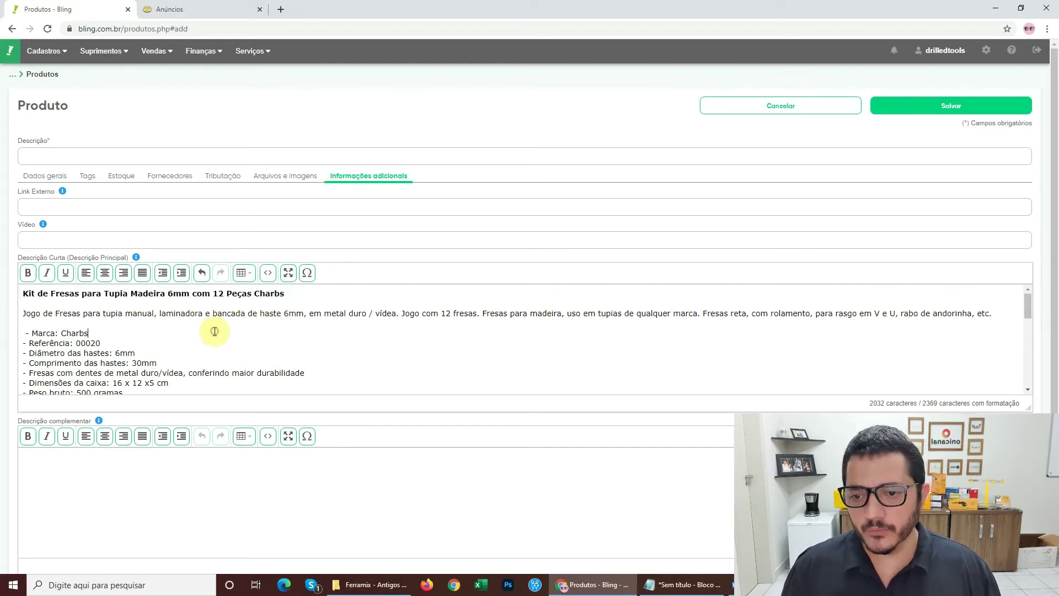
Copy the bold title line from the short description into the product's Descrição field.
drag(291, 294, 5, 289)
key(ctrl+c)
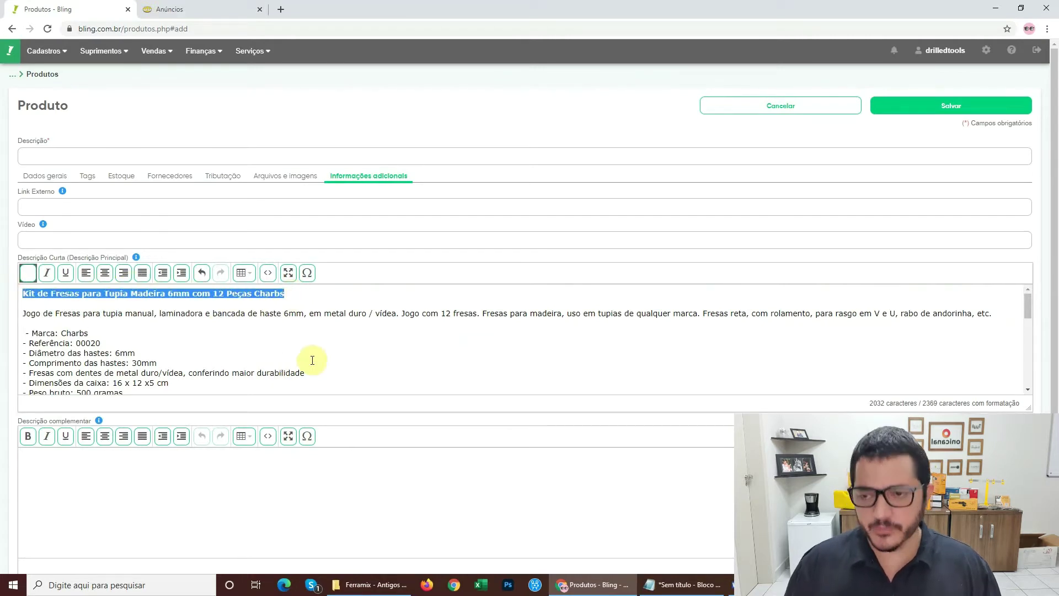
click(52, 156)
key(ctrl+v)
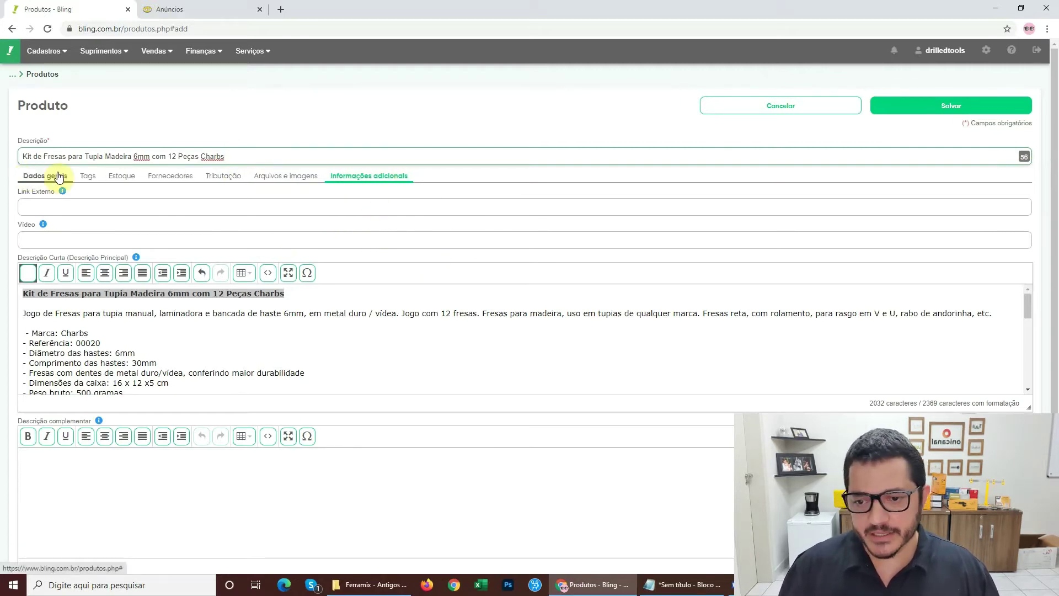
scroll(435, 331, down, 3)
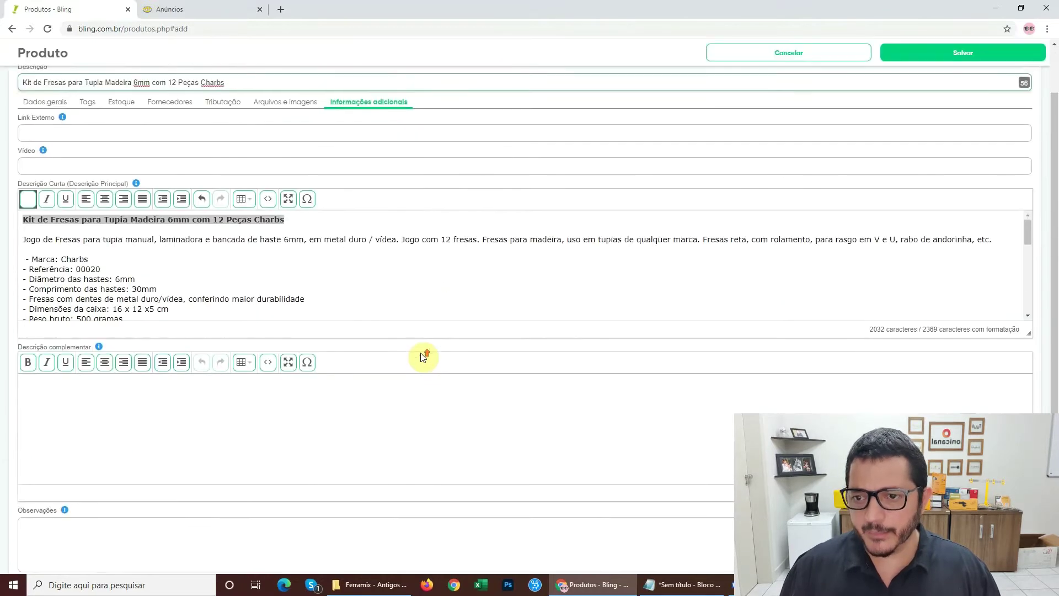
scroll(408, 331, up, 3)
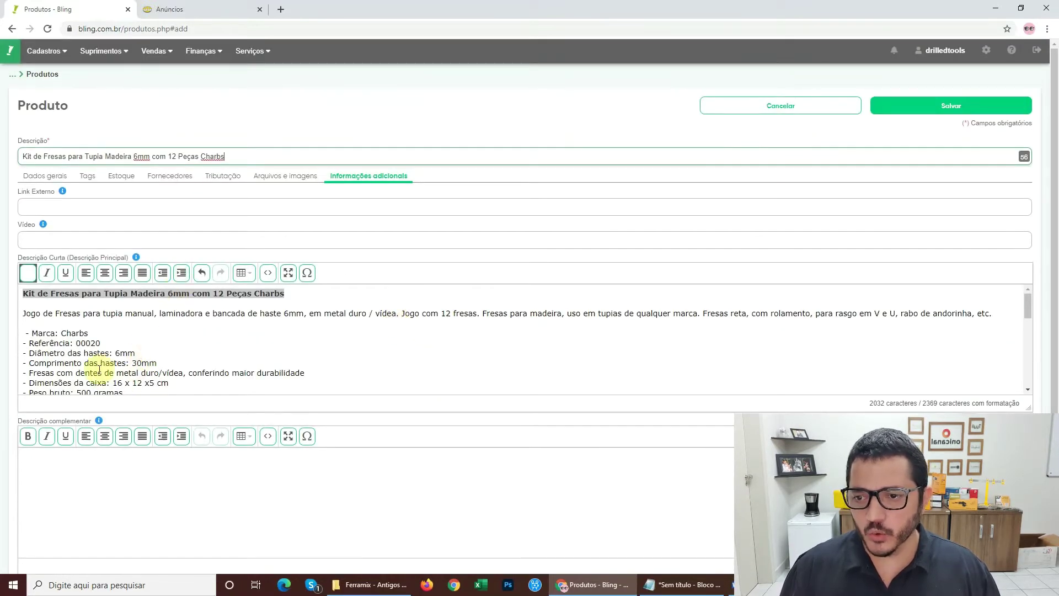
click(227, 149)
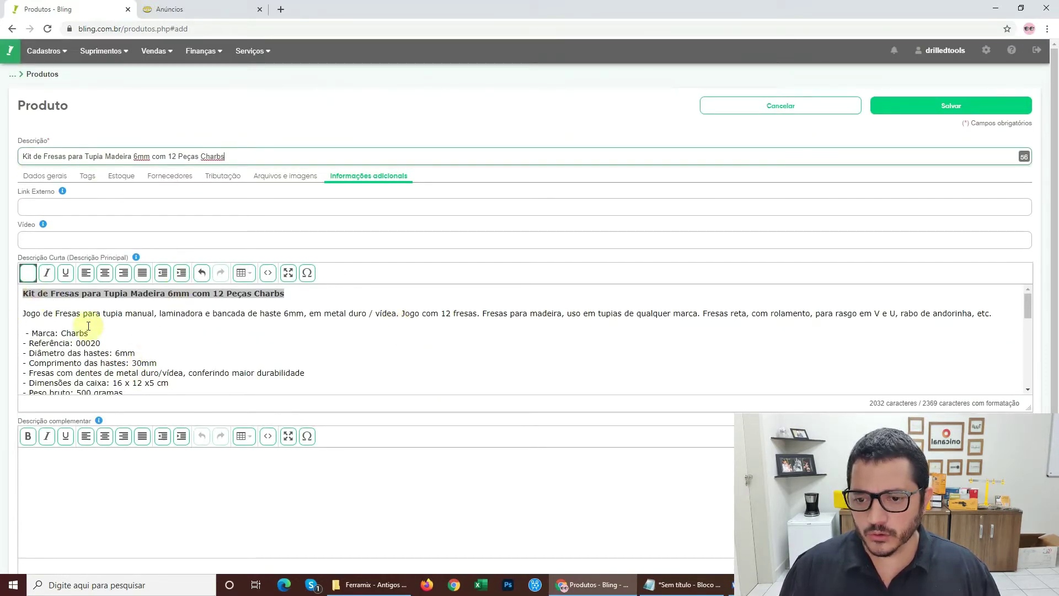
Attach the images fresa1, fresa2, fresa3 and fresa4 from the Área de Trabalho folder to the product.
click(300, 177)
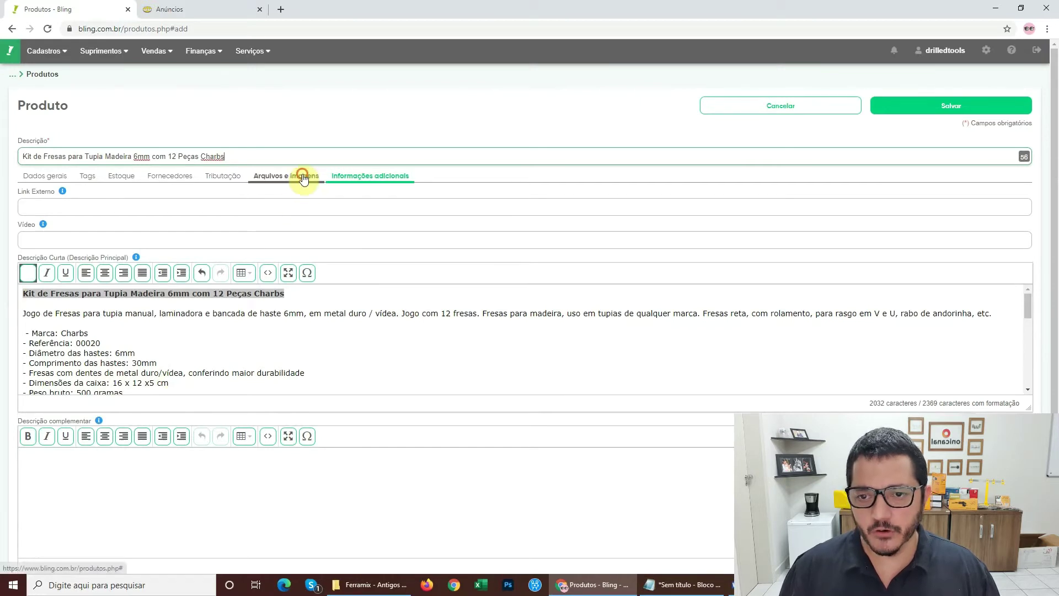
click(524, 293)
click(632, 193)
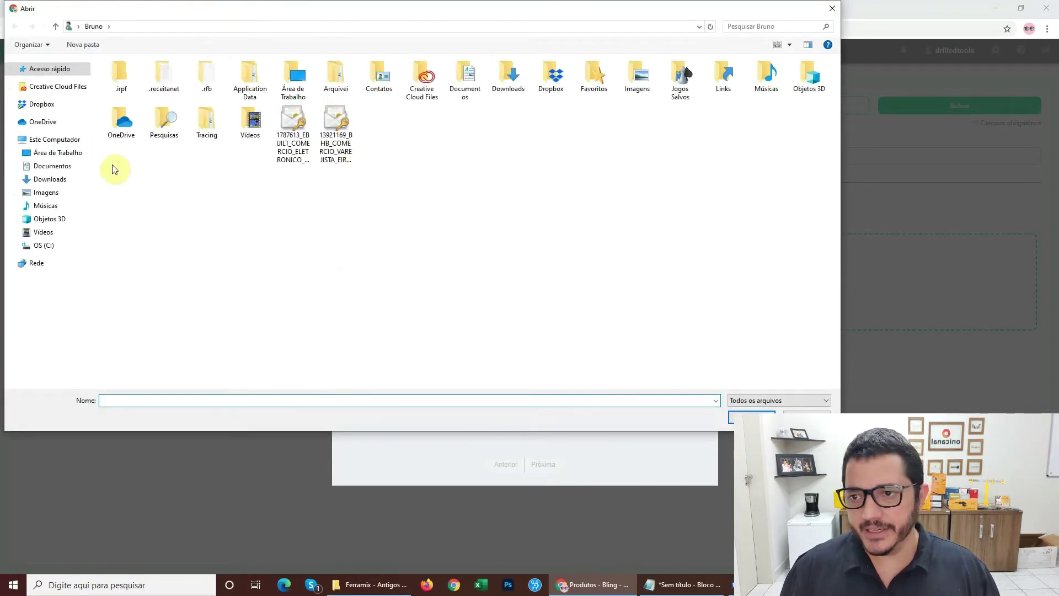
click(50, 153)
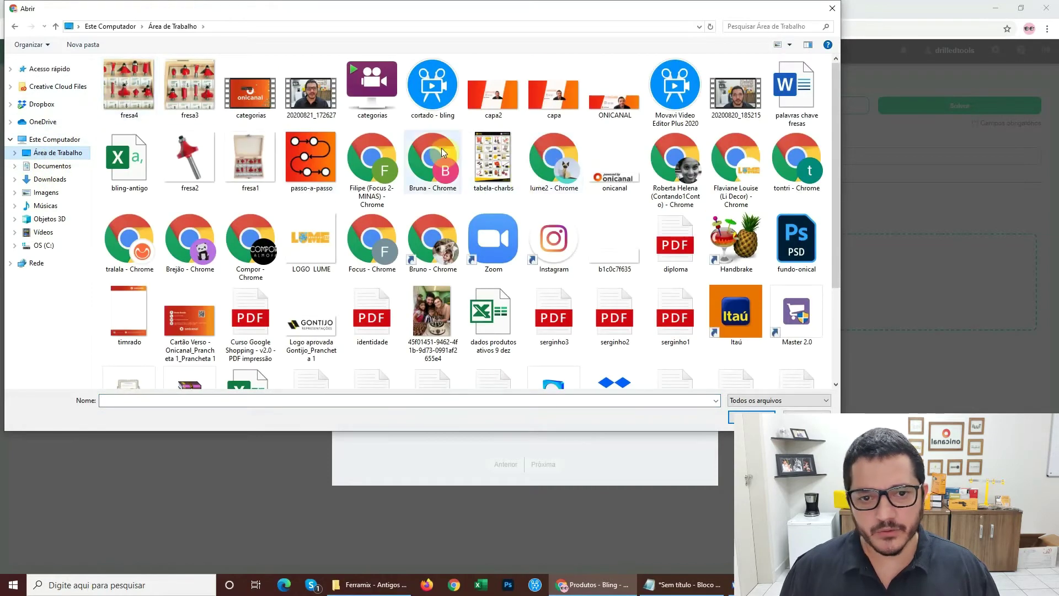
click(176, 80)
ctrl+click(123, 79)
ctrl+click(190, 160)
ctrl+click(257, 164)
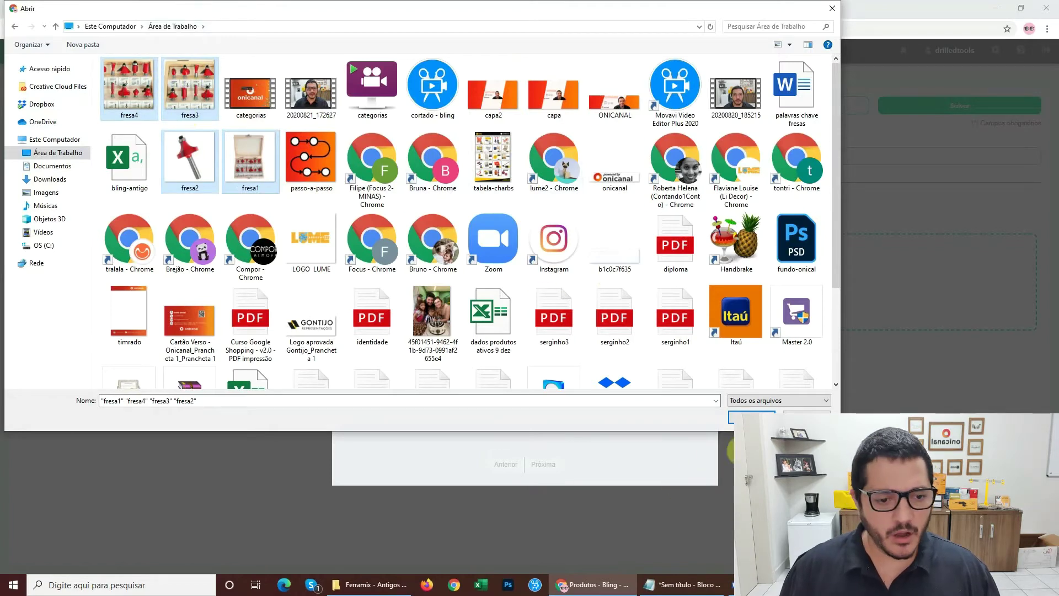
key(Return)
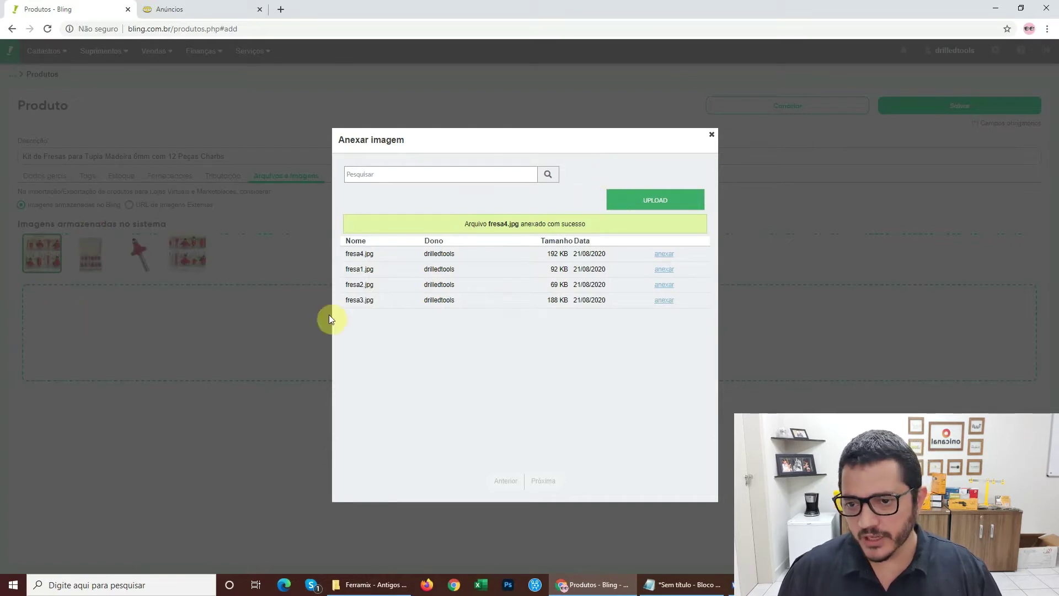
click(709, 136)
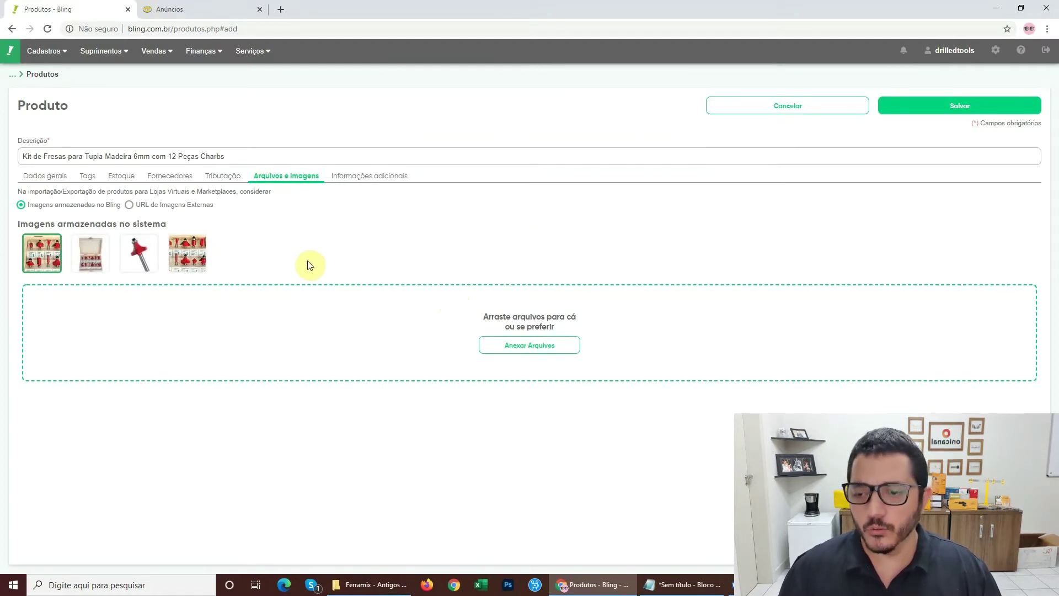
Reorder the product images so the open-case photo comes first and the previous main image comes last.
mouse_move(90, 273)
drag(91, 271, 39, 271)
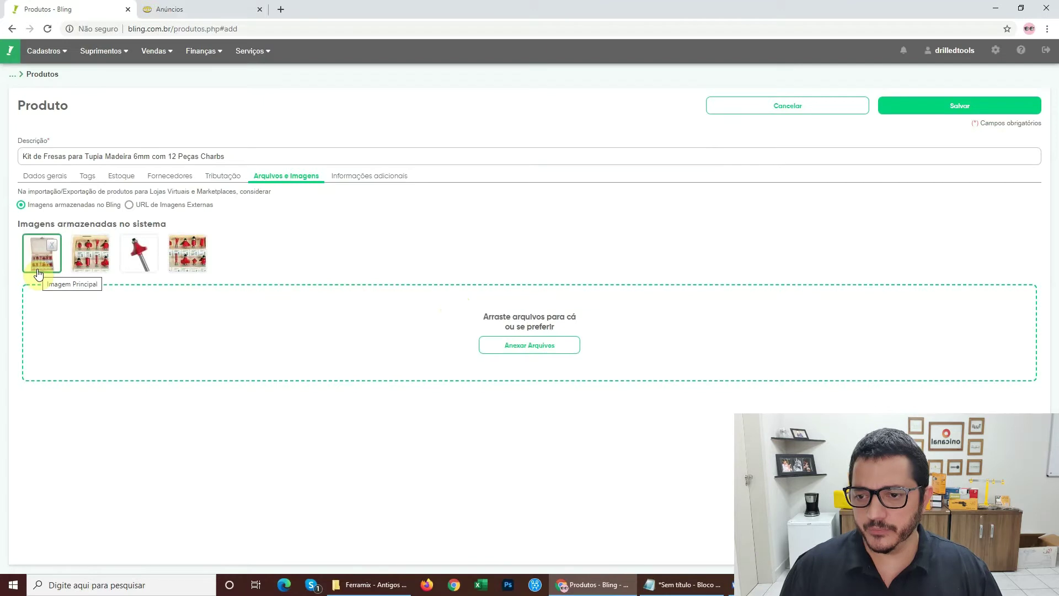
drag(83, 259, 198, 258)
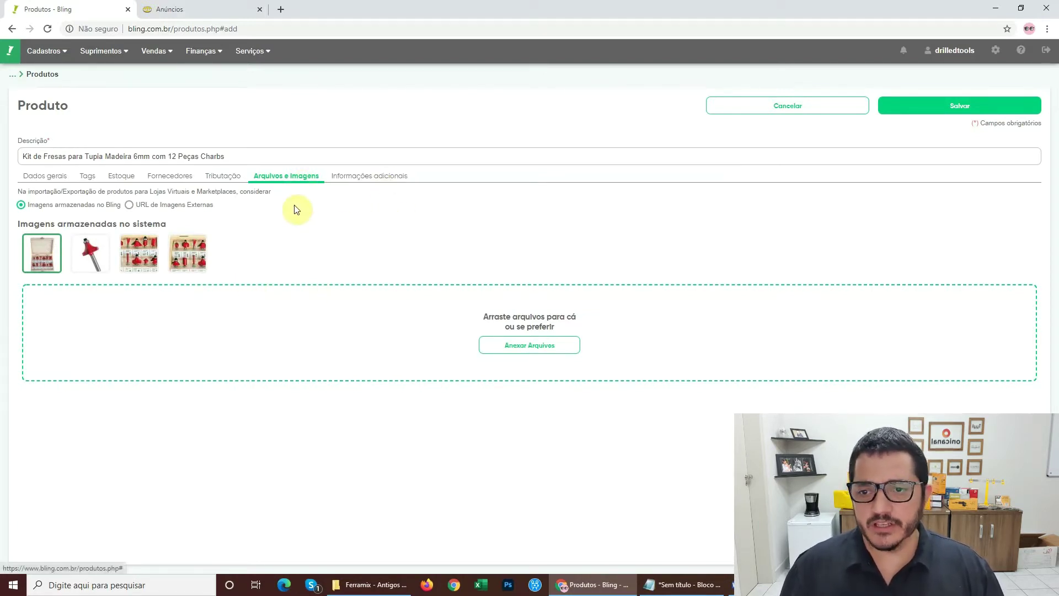
Set the product's tax origin to "2 - Estrangeira - Adquirida no mercado interno, exceto a indicada no código 7".
click(217, 184)
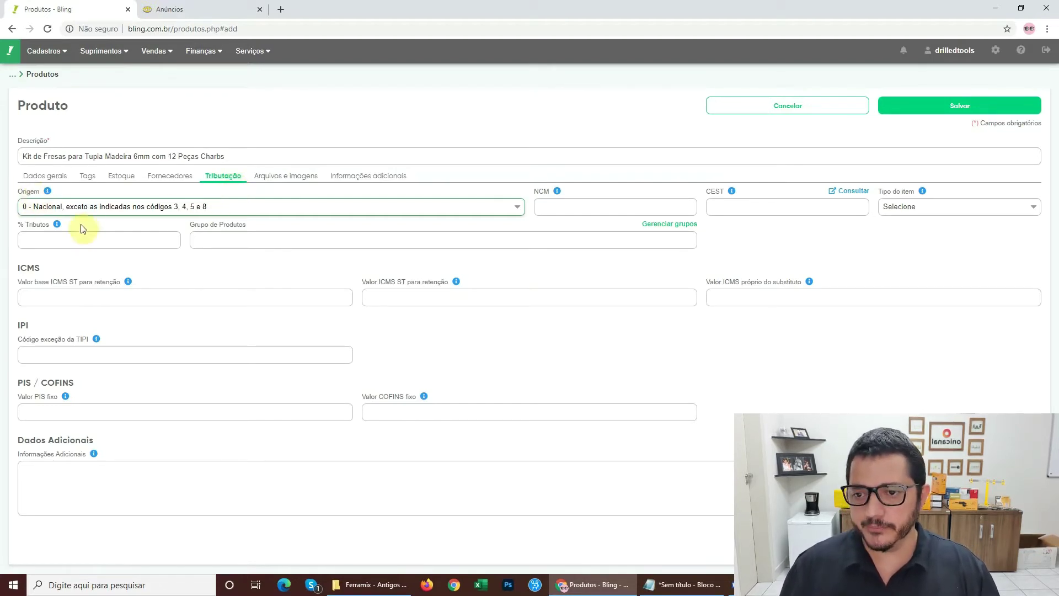
click(95, 205)
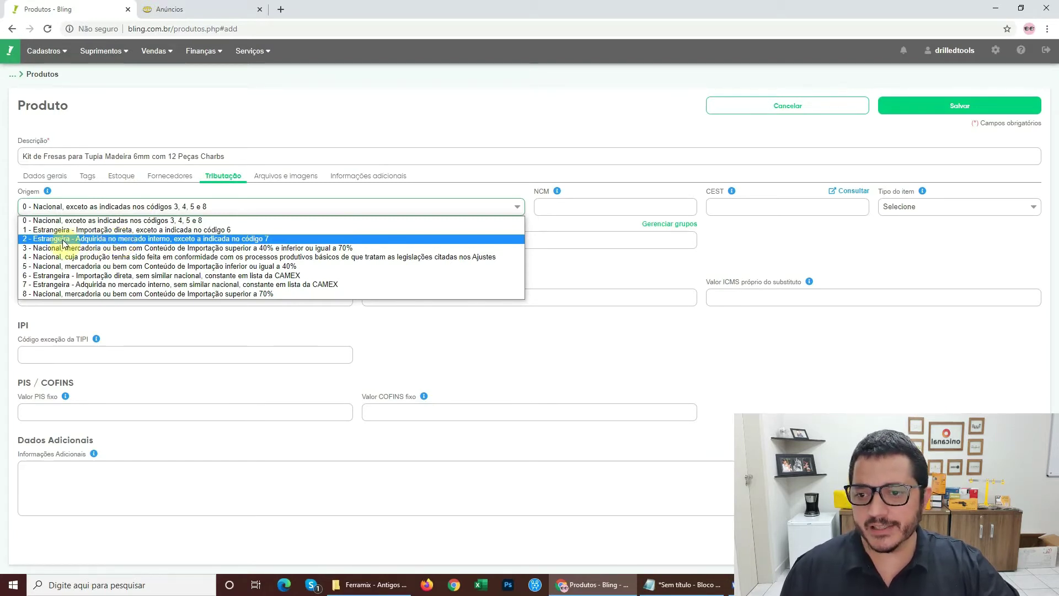
click(81, 239)
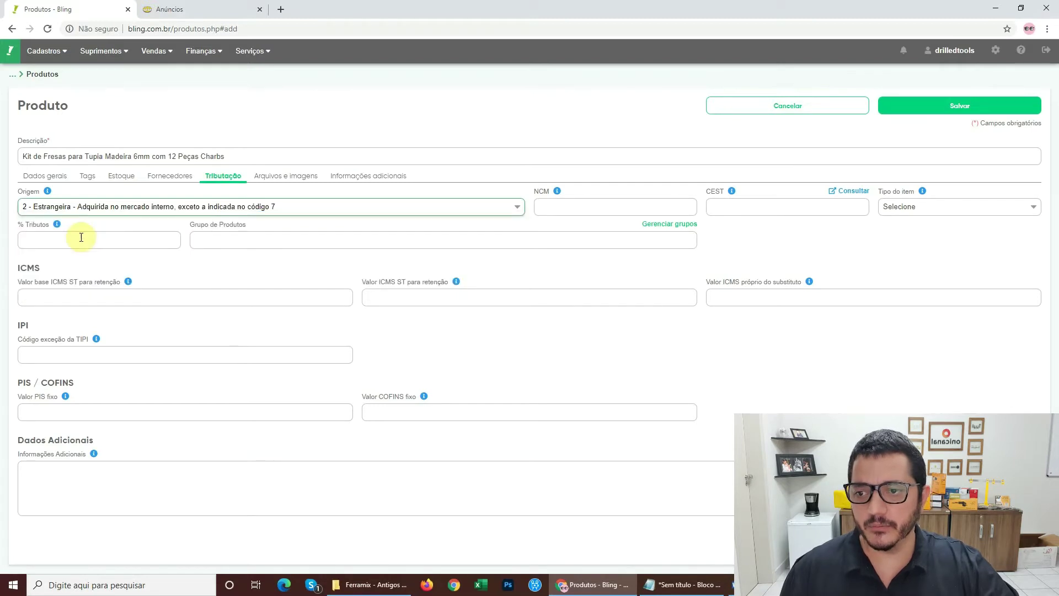
Copy the NCM code 82077090 from the Notepad note into the product's NCM field.
click(559, 207)
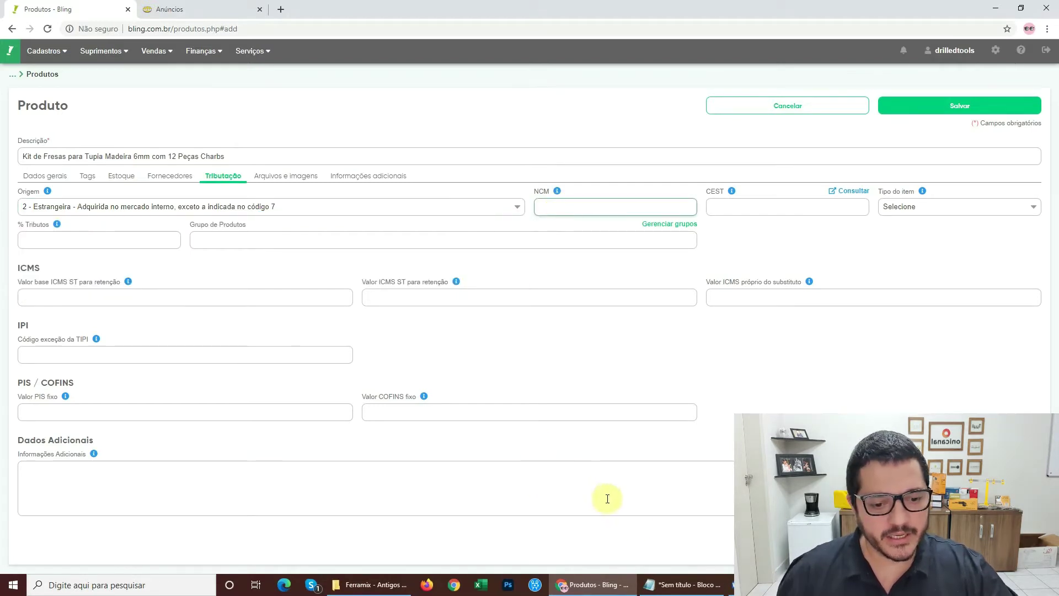
click(684, 584)
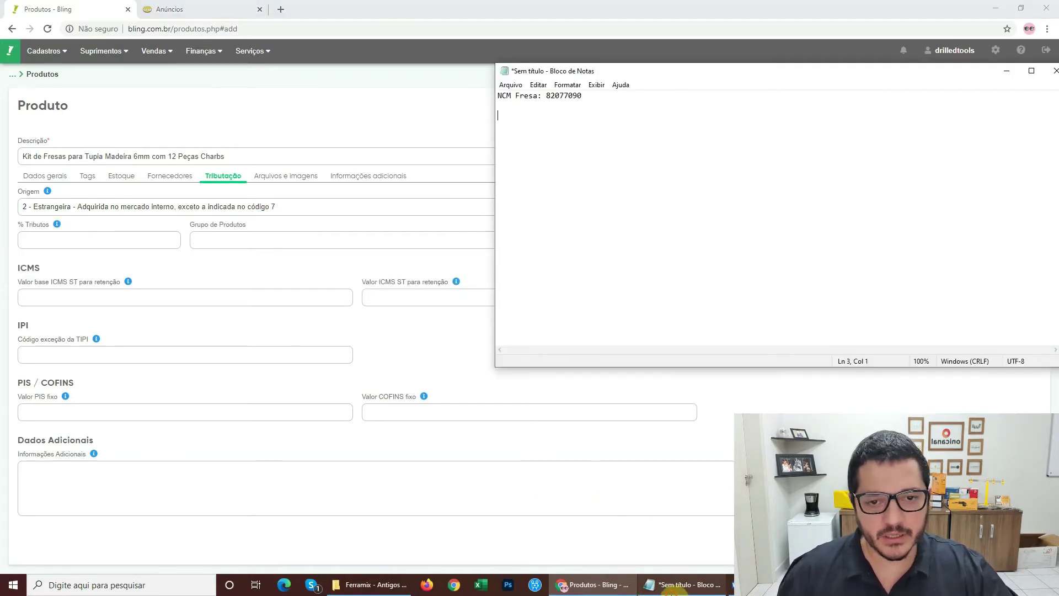
double_click(550, 94)
key(ctrl+c)
click(415, 122)
click(551, 206)
key(ctrl+v)
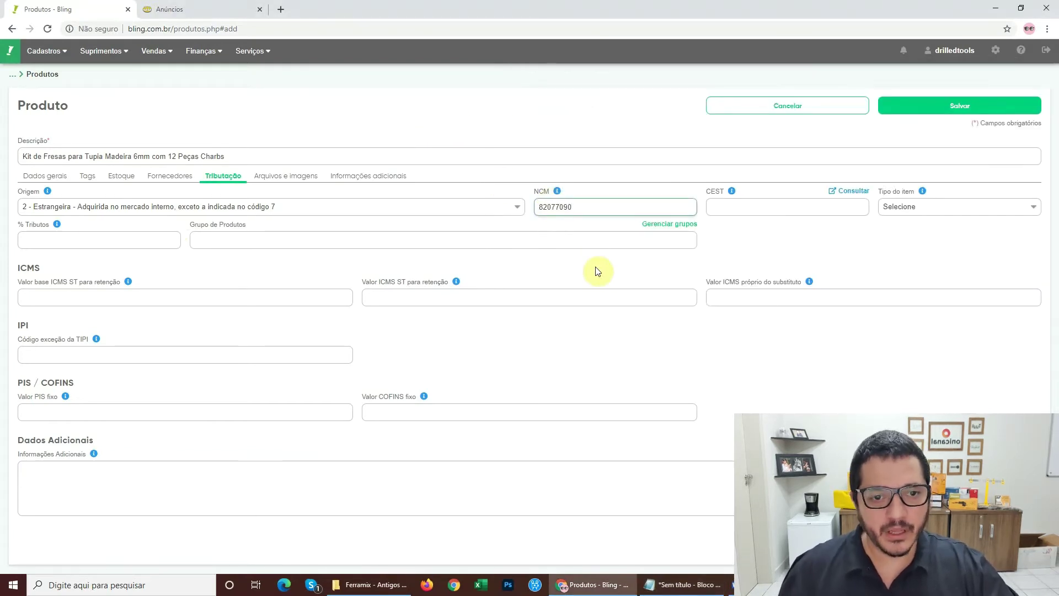
Set the product's CEST to 08.012.00 and its item type to "Mercadoria para Revenda".
click(714, 205)
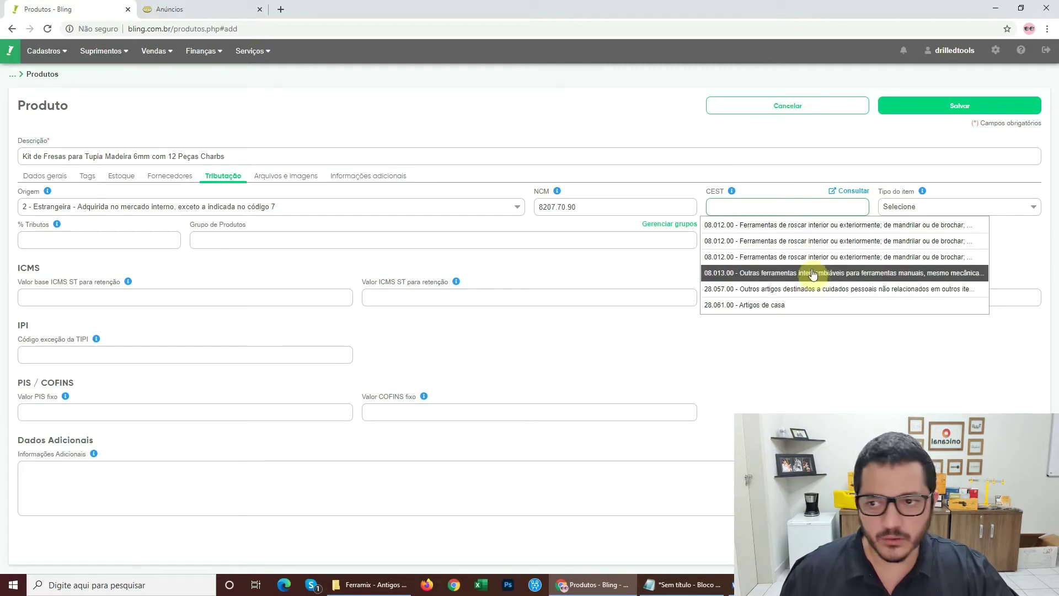
click(784, 226)
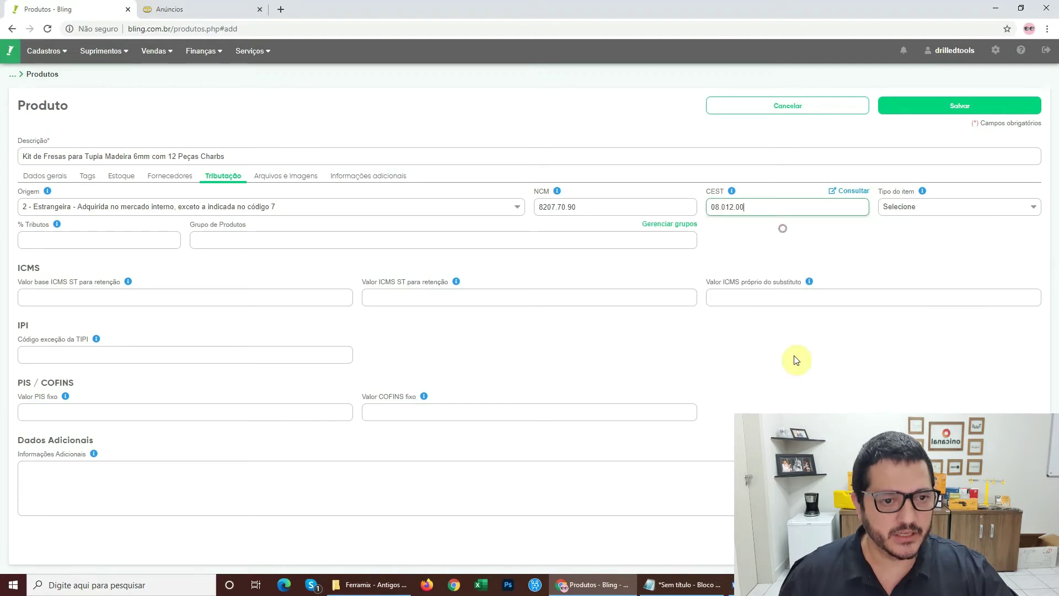
click(902, 214)
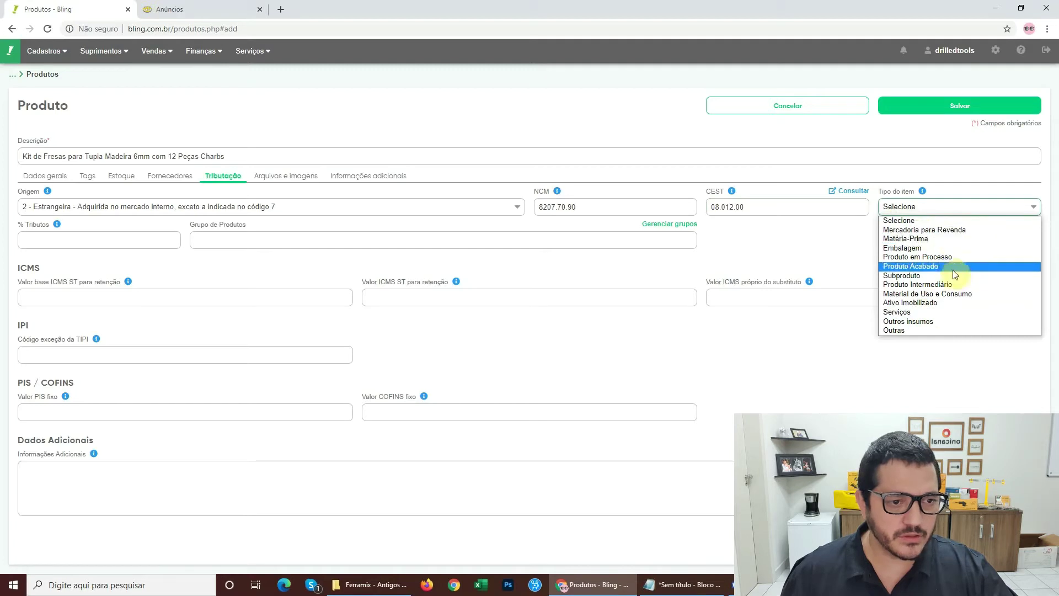
click(916, 228)
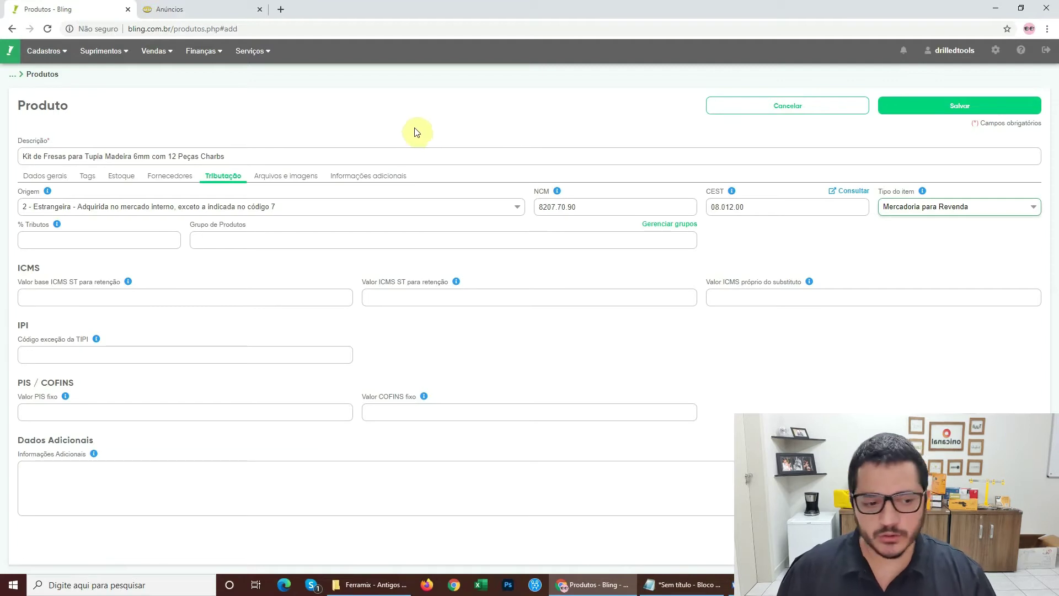
click(826, 354)
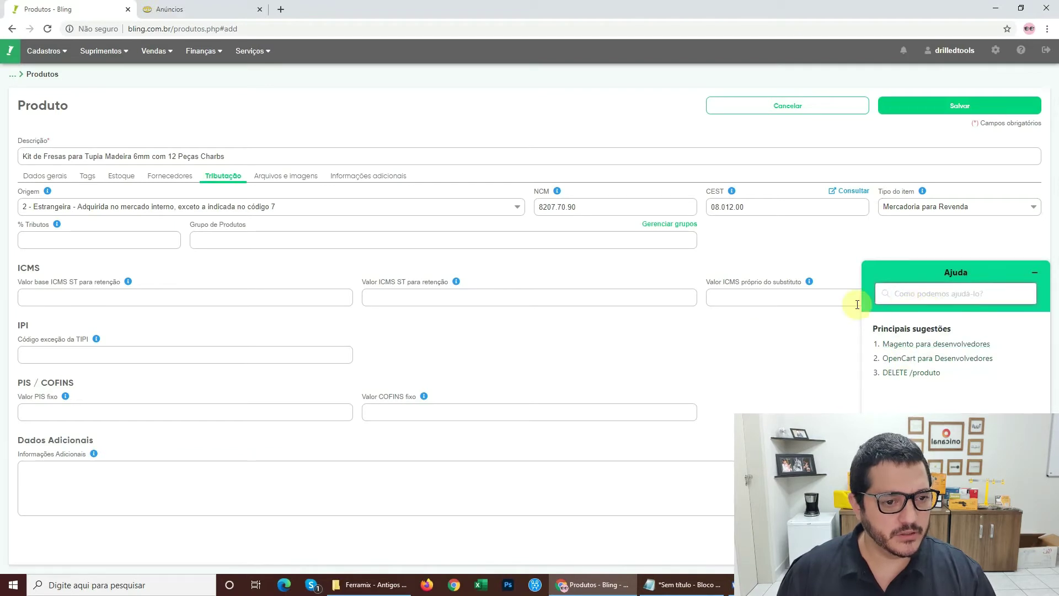
click(1034, 272)
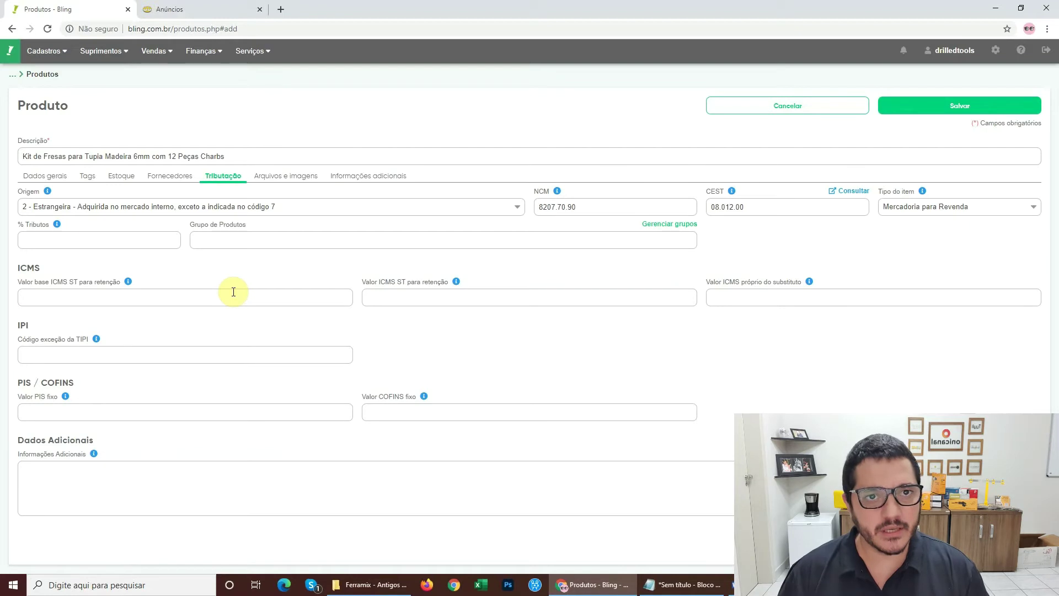
click(180, 175)
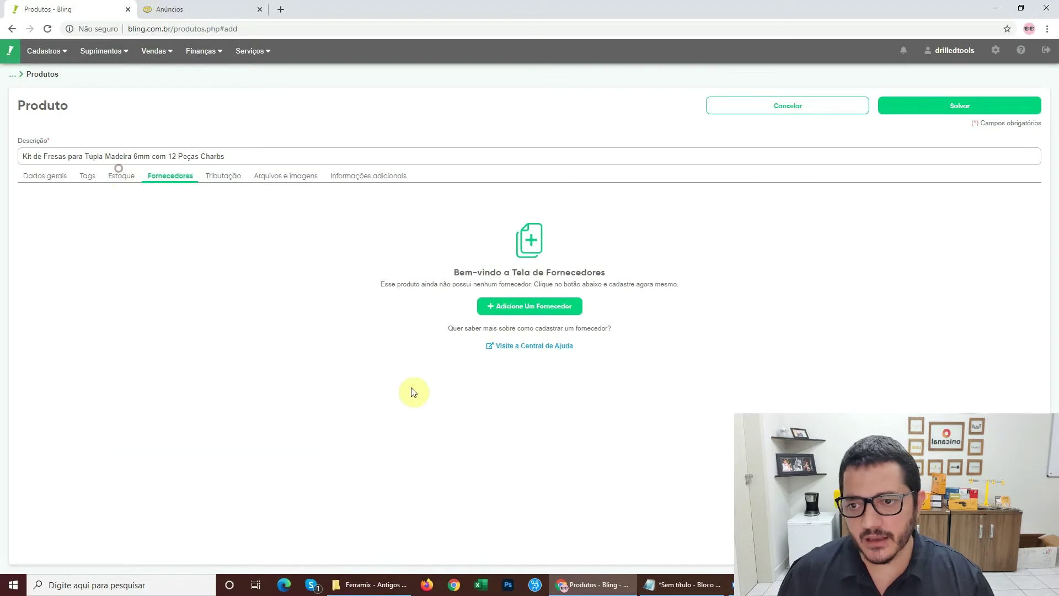
click(122, 175)
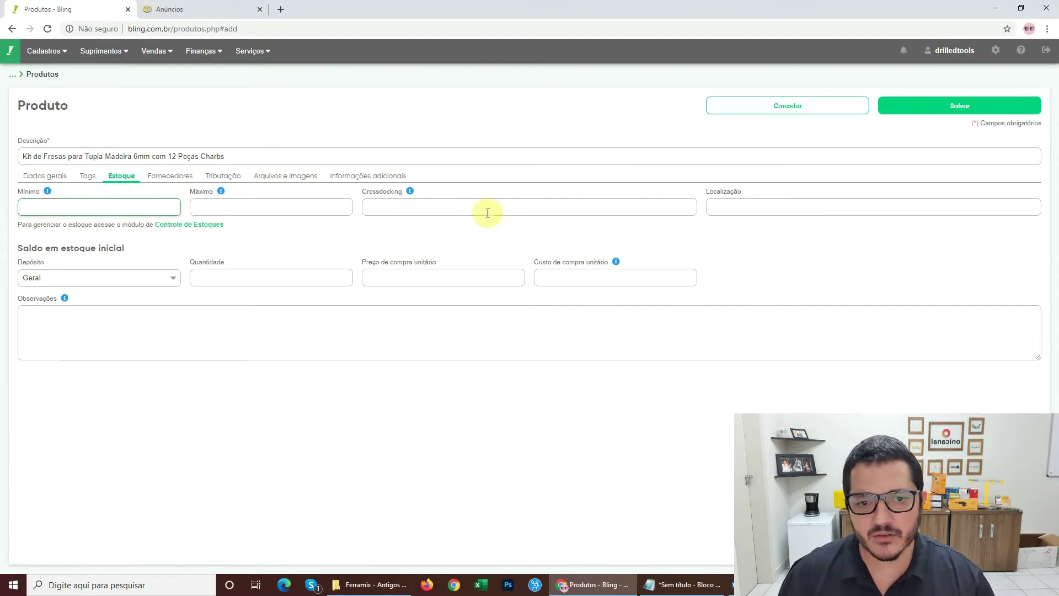
click(753, 207)
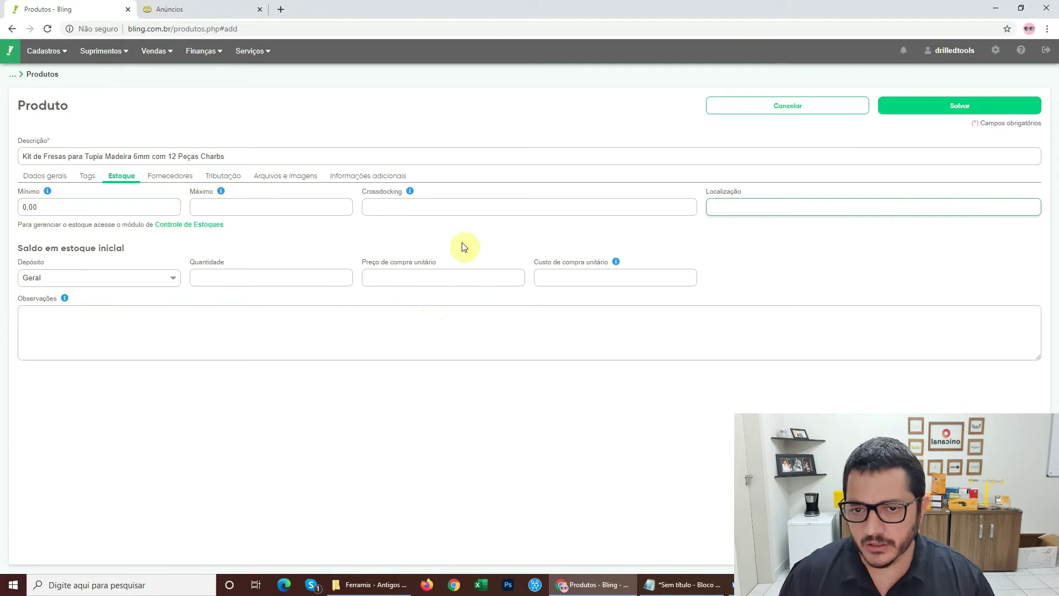
click(89, 176)
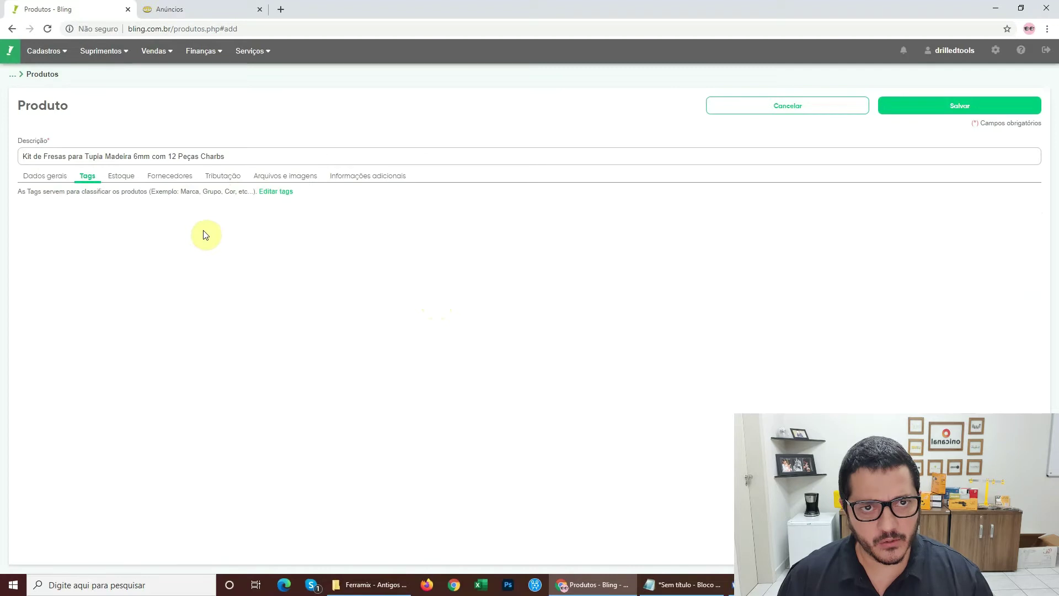
Copy the reference 00020 from the Word document into the product's SKU field and select "Simples" as the format.
click(38, 177)
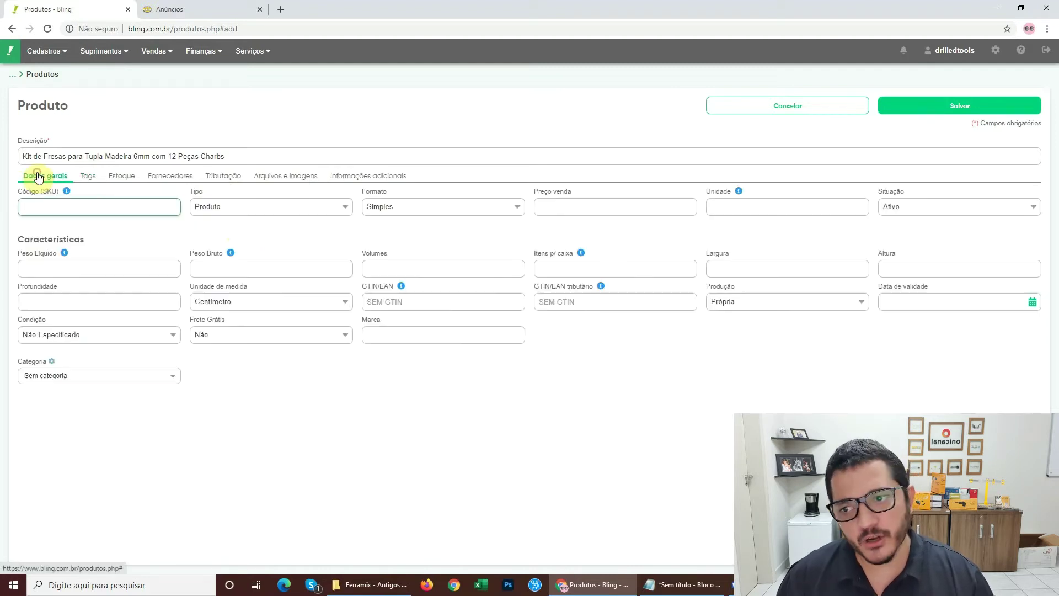
click(62, 208)
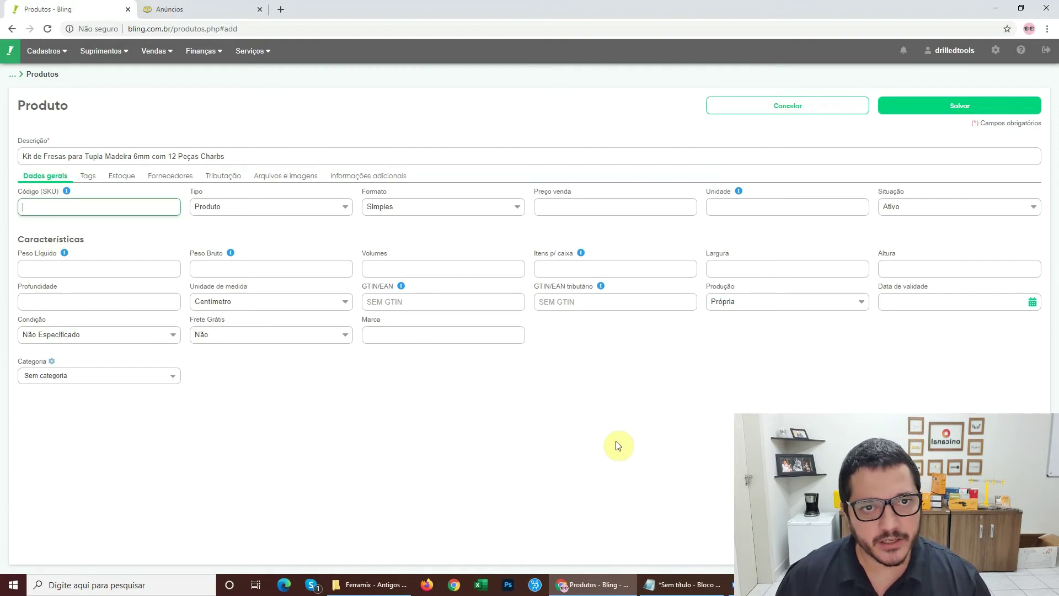
click(684, 585)
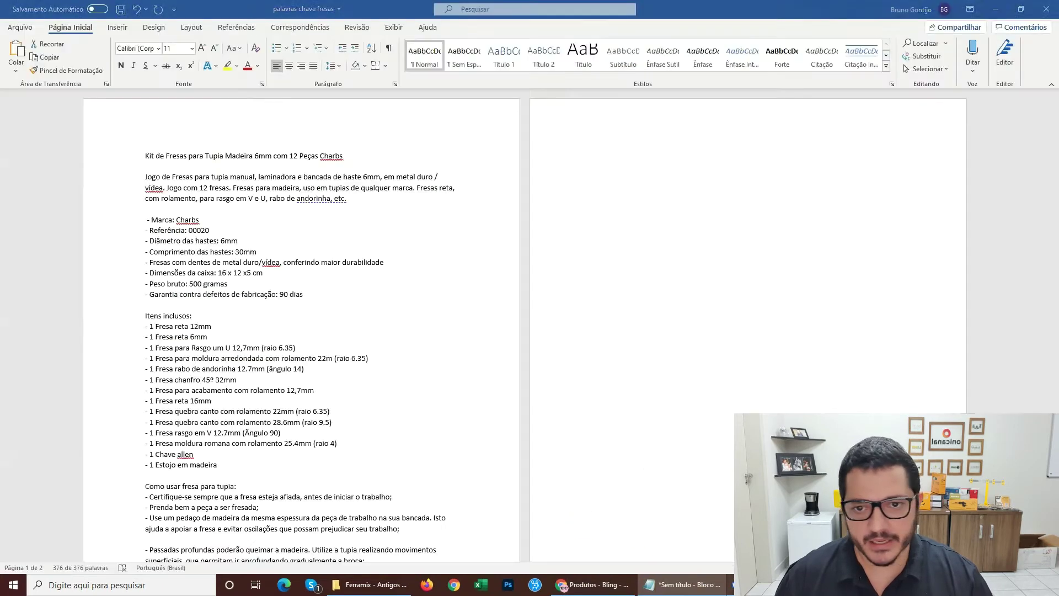
click(731, 585)
key(ctrl+a)
click(161, 262)
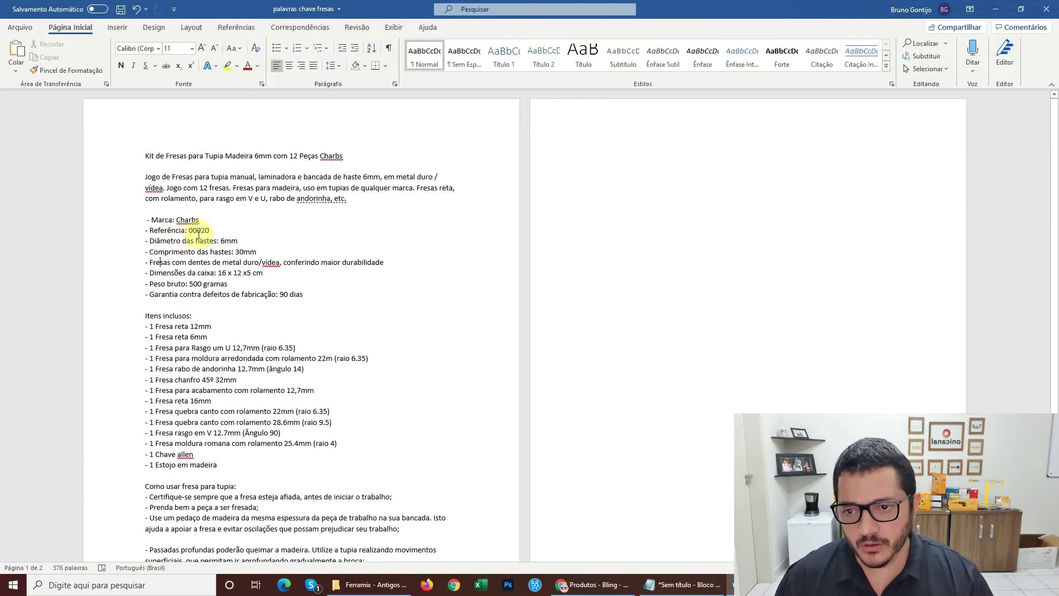
key(ctrl+c)
click(593, 584)
key(ctrl+v)
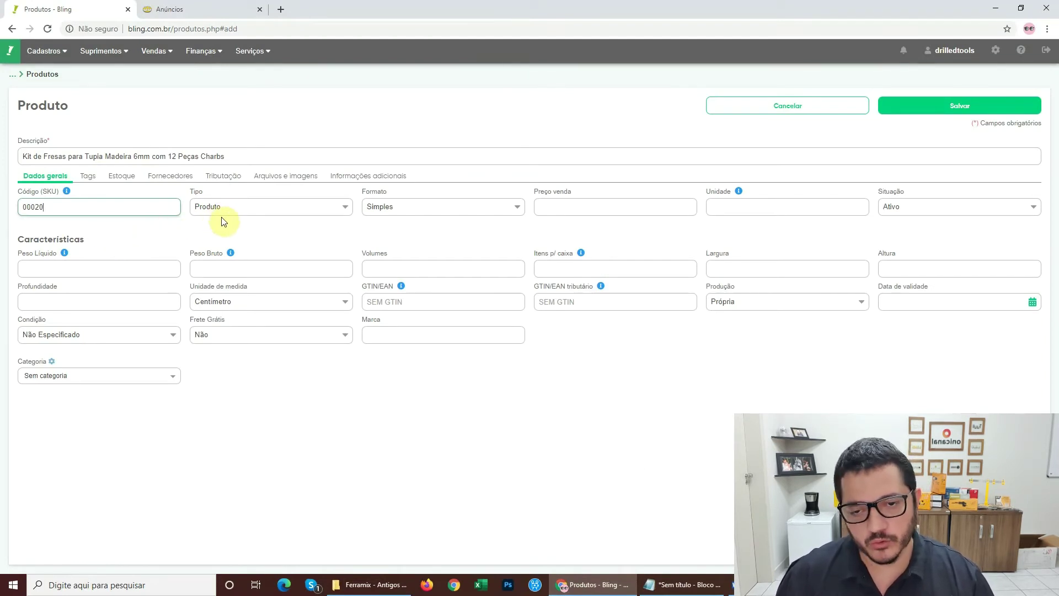
click(404, 208)
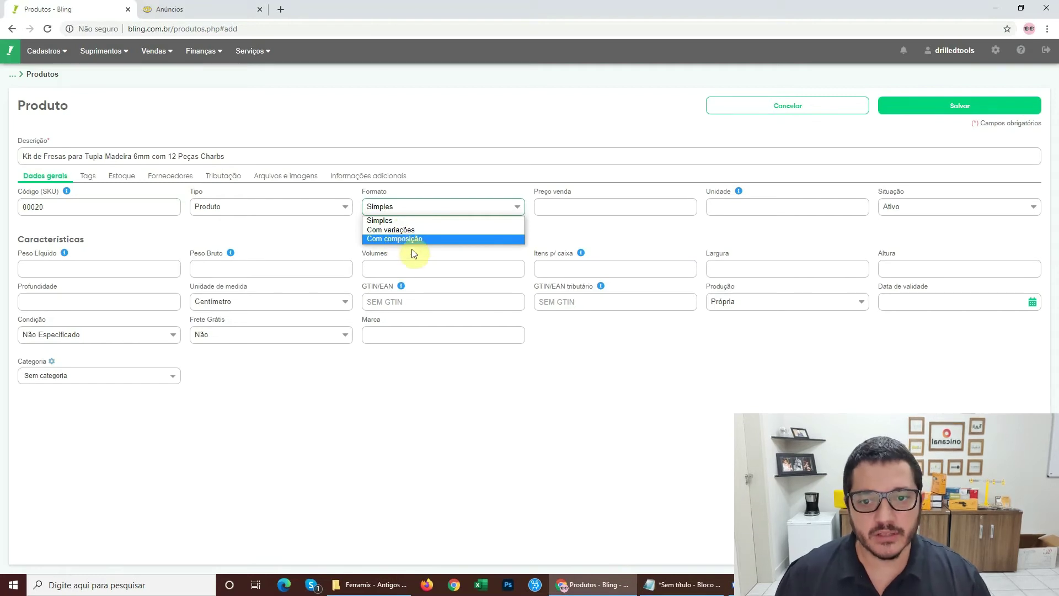
click(381, 221)
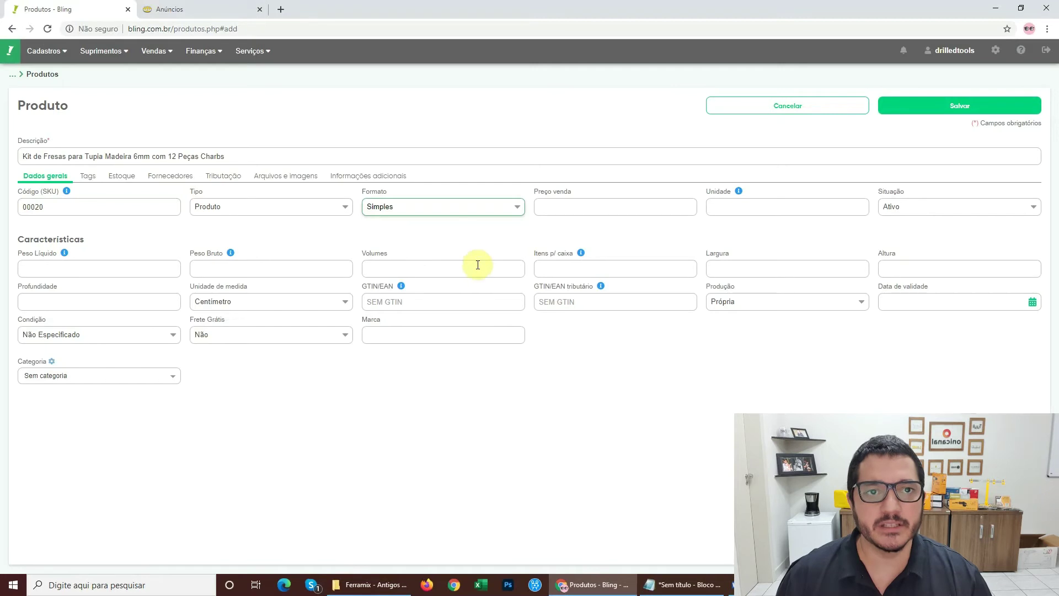
Set the product's sale price to 129,90 and its unit to "un".
click(586, 213)
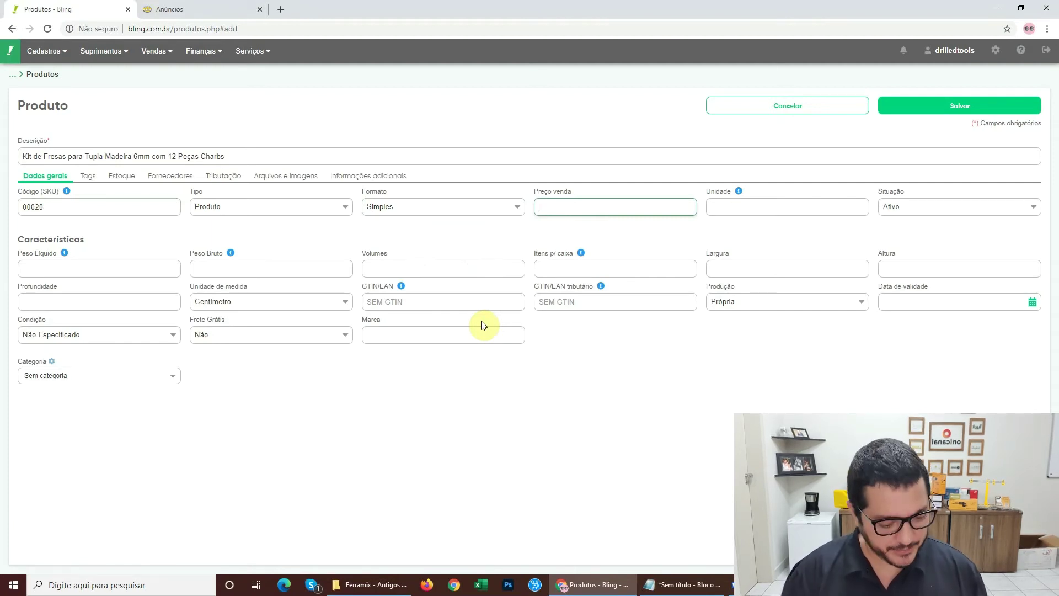
click(565, 201)
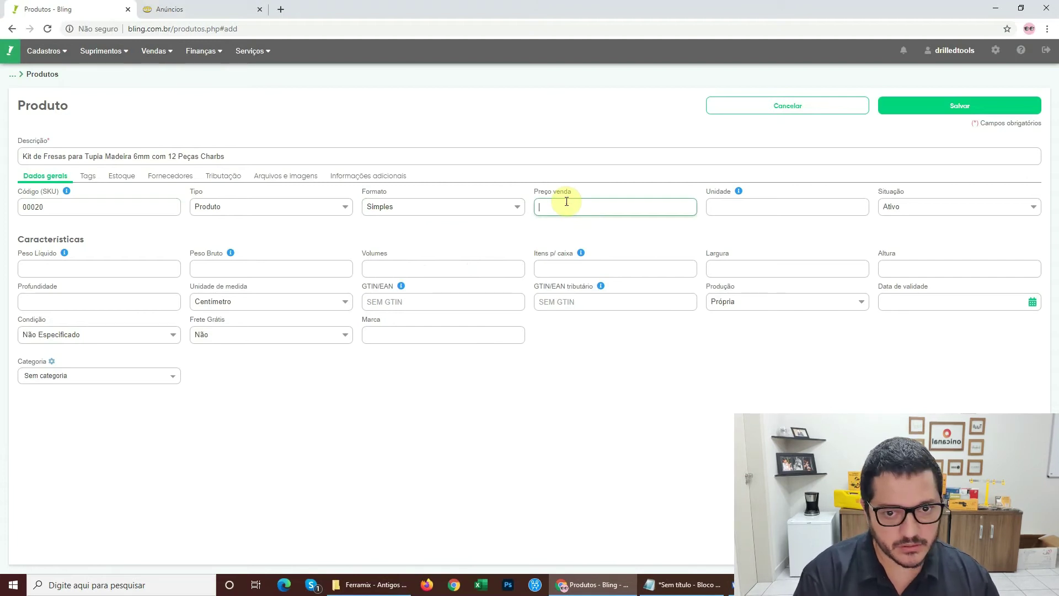
text(12)
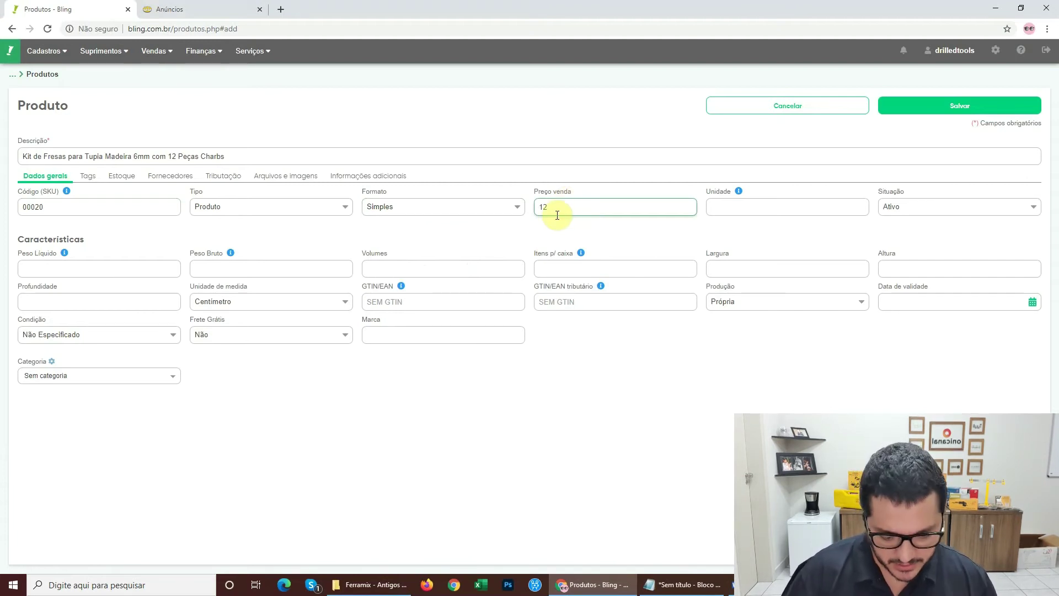
text(9,90)
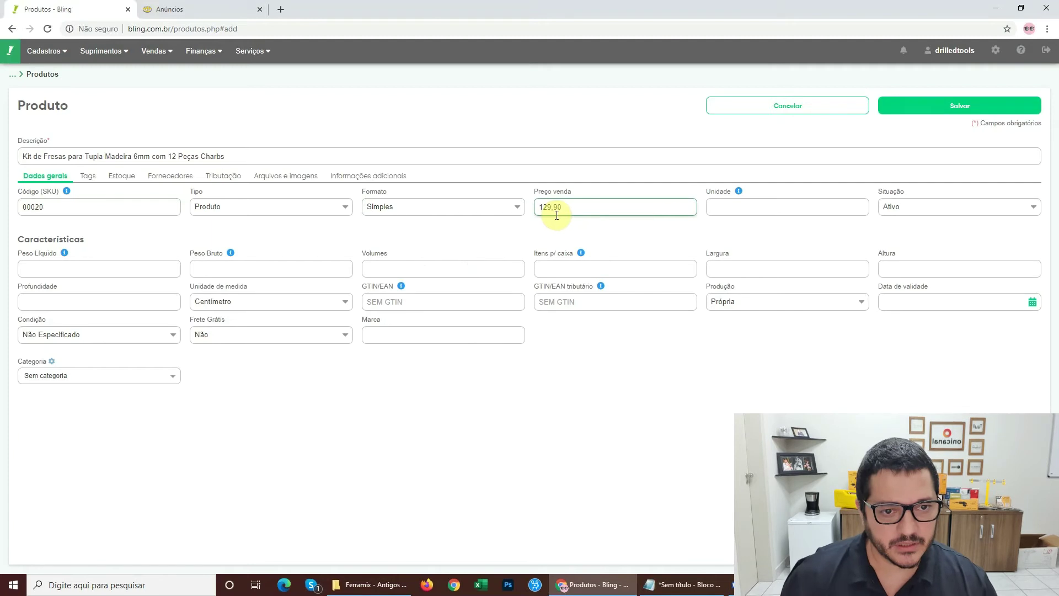
click(727, 208)
text(un)
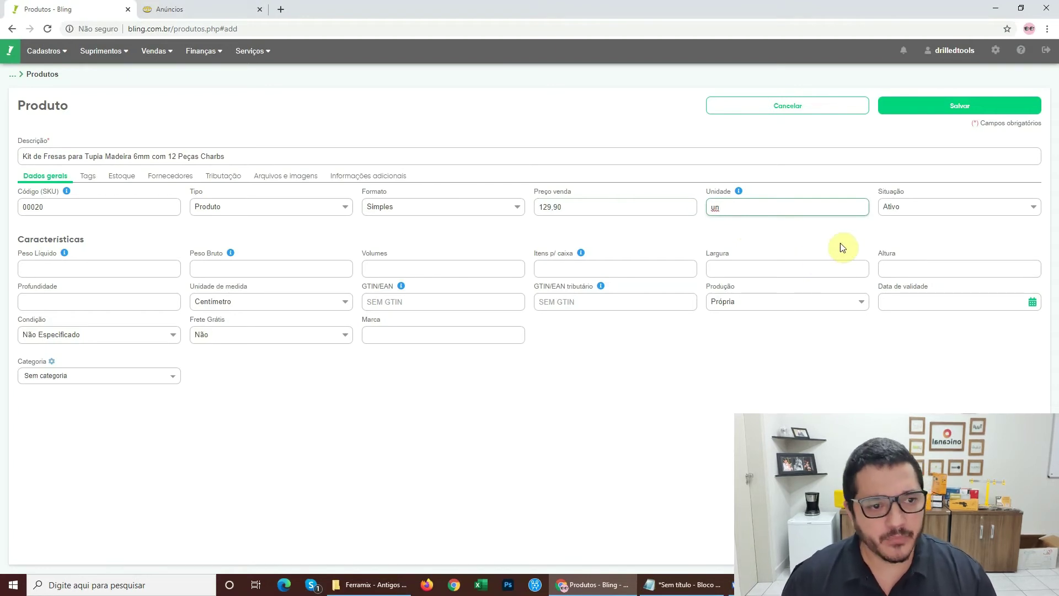
Check the weight in the Word document and set the product's net weight to 0,50 and gross weight to 0,70.
click(107, 269)
key(alt+Tab)
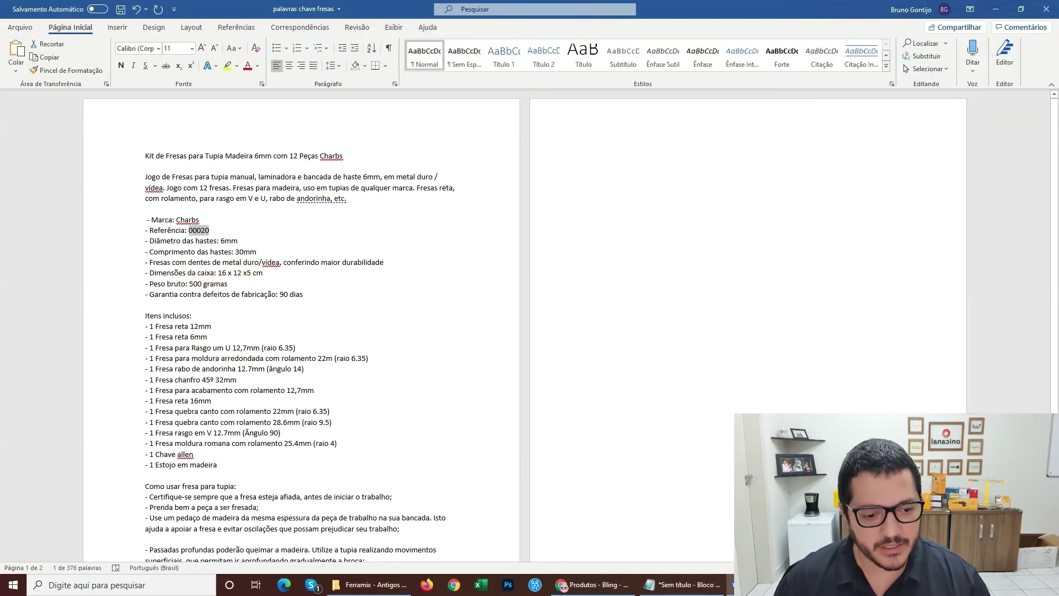
click(593, 584)
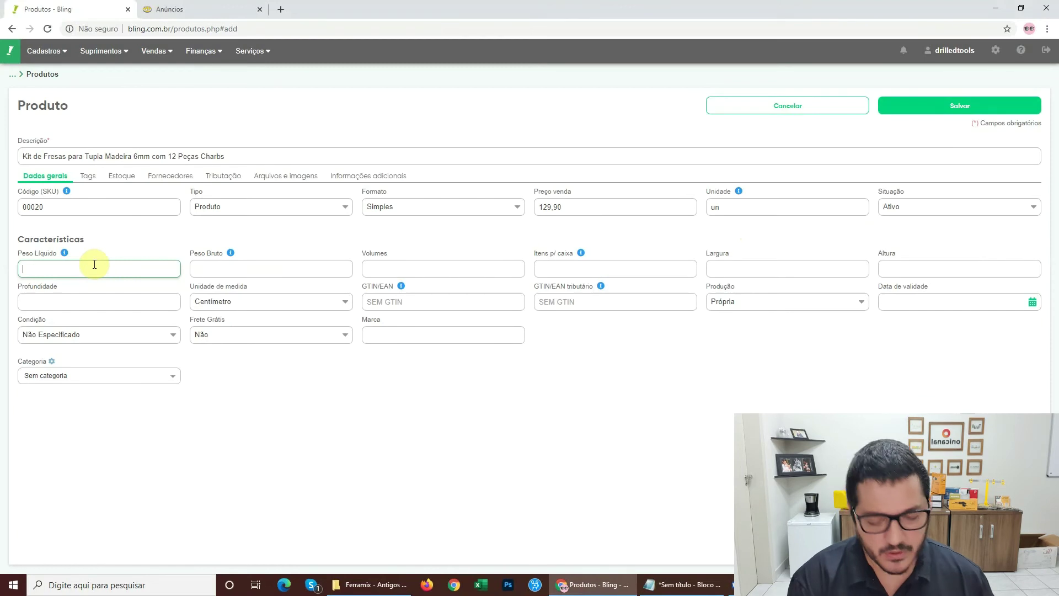
text(0,50)
click(224, 269)
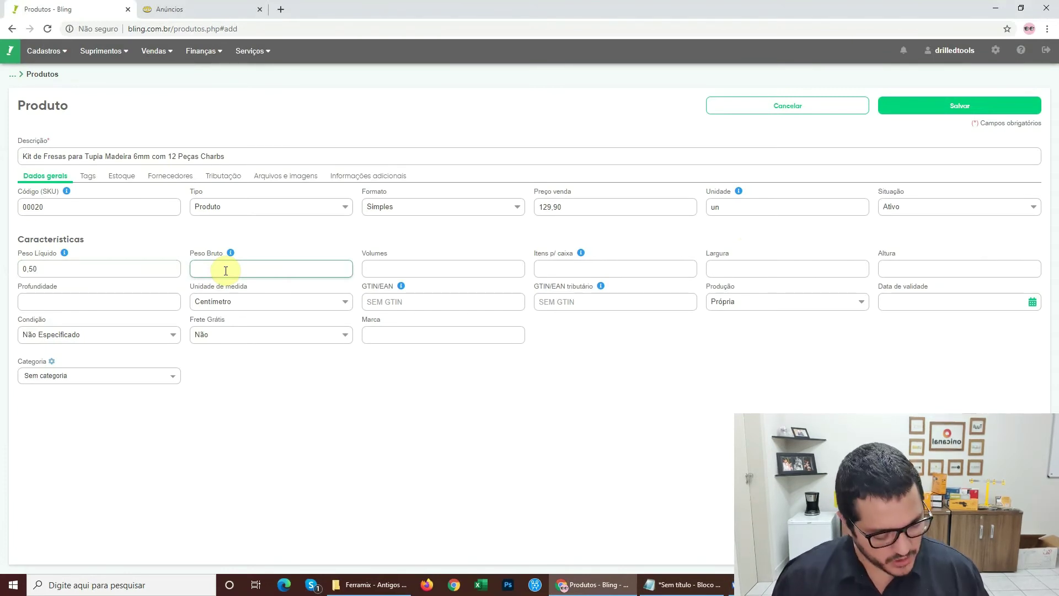
text(0,70)
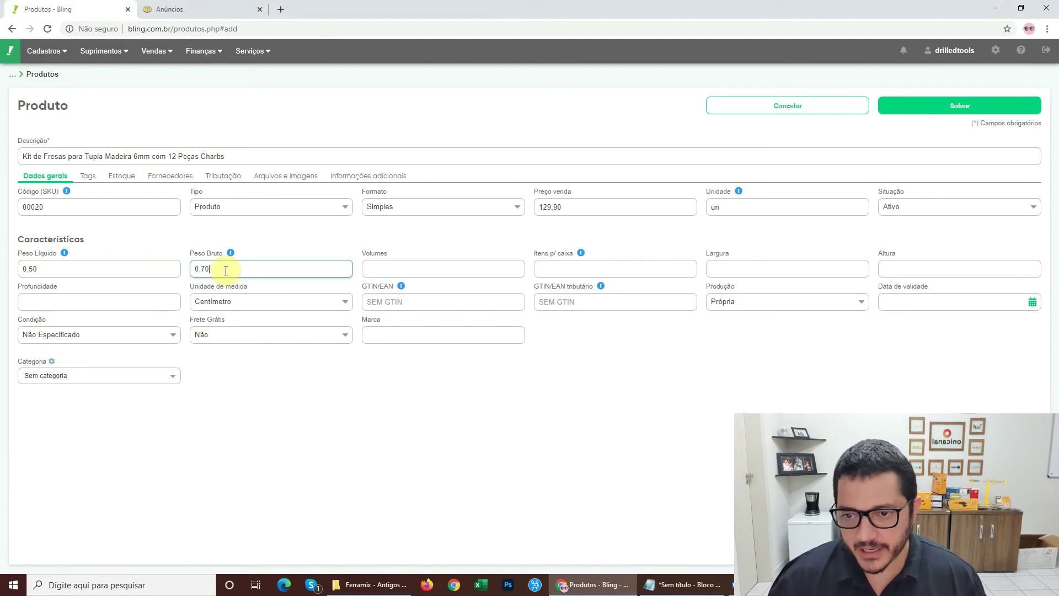
Enter the box dimensions from the Word document: width 16, height 12 and depth 5.
click(390, 263)
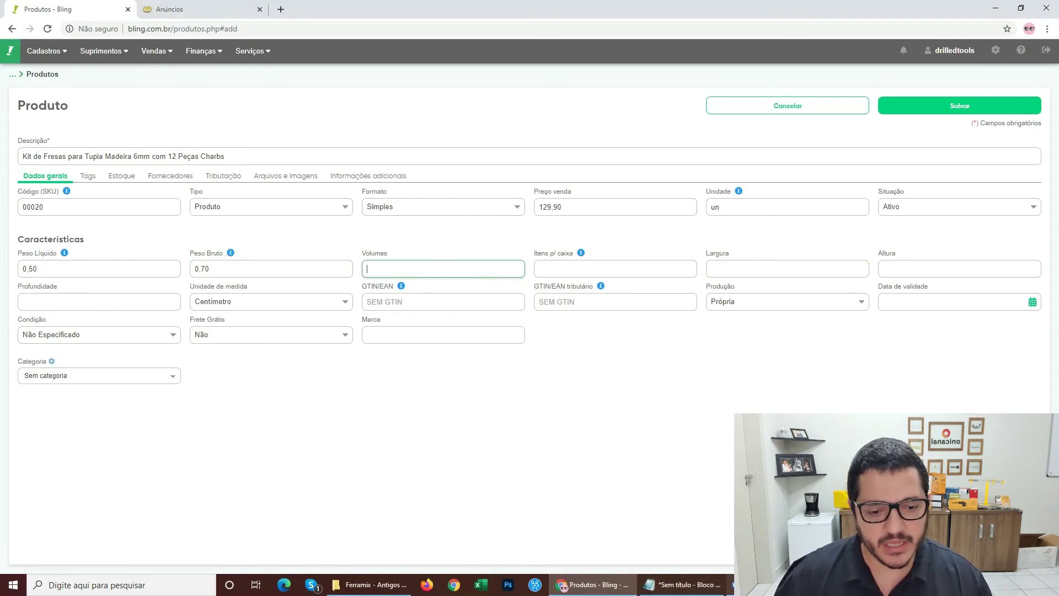
click(734, 585)
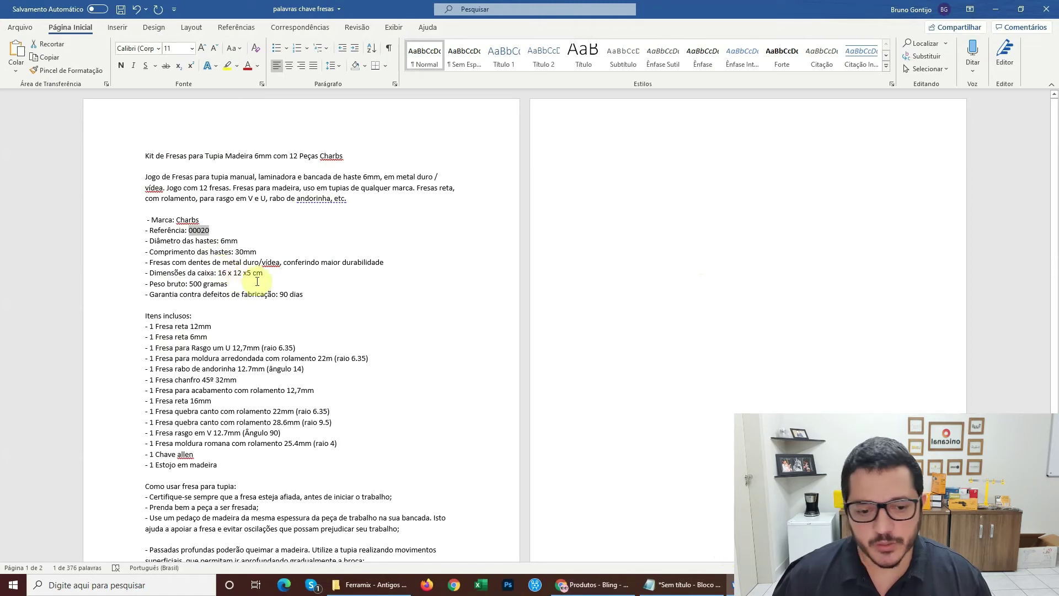
click(589, 586)
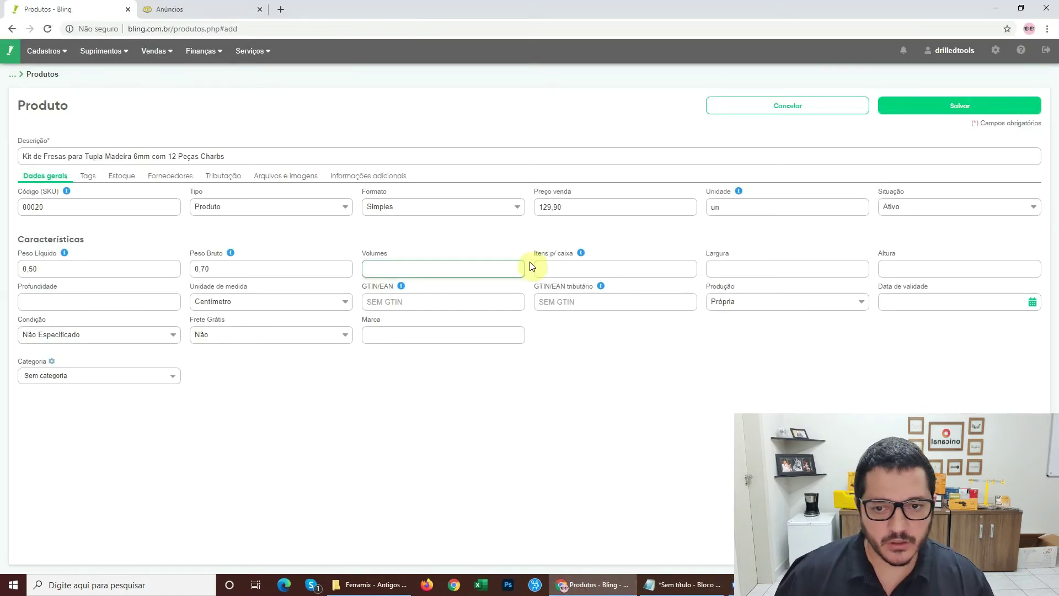
click(709, 269)
text(16)
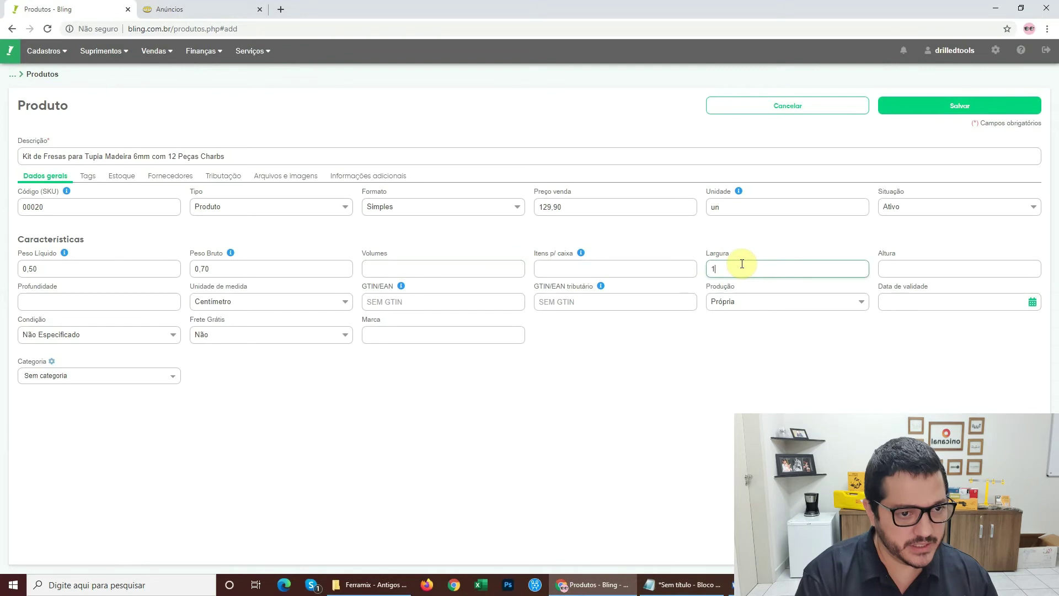
click(891, 265)
text(12)
click(66, 301)
text(5)
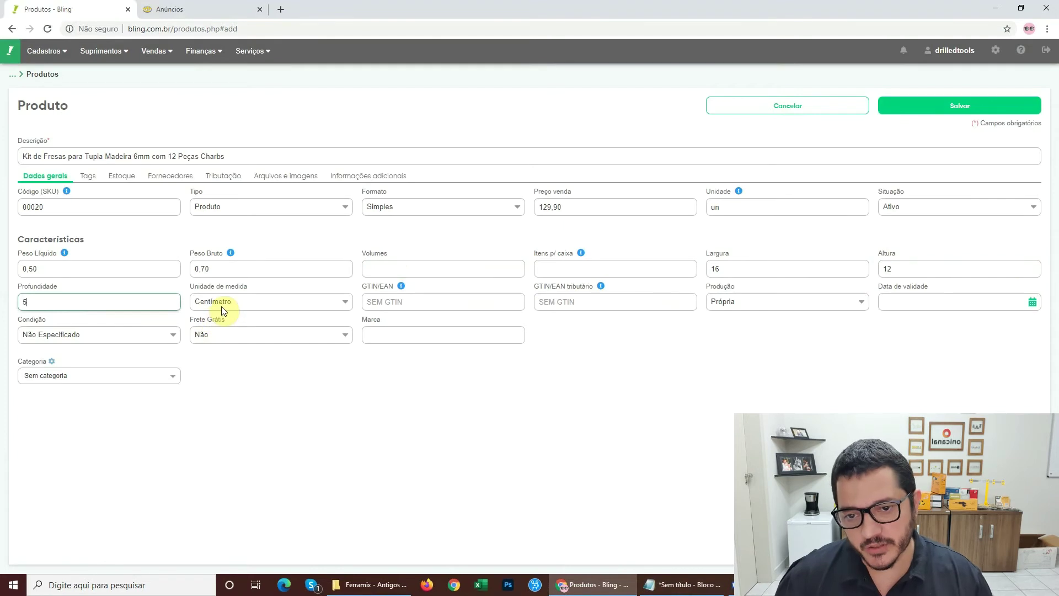
click(371, 301)
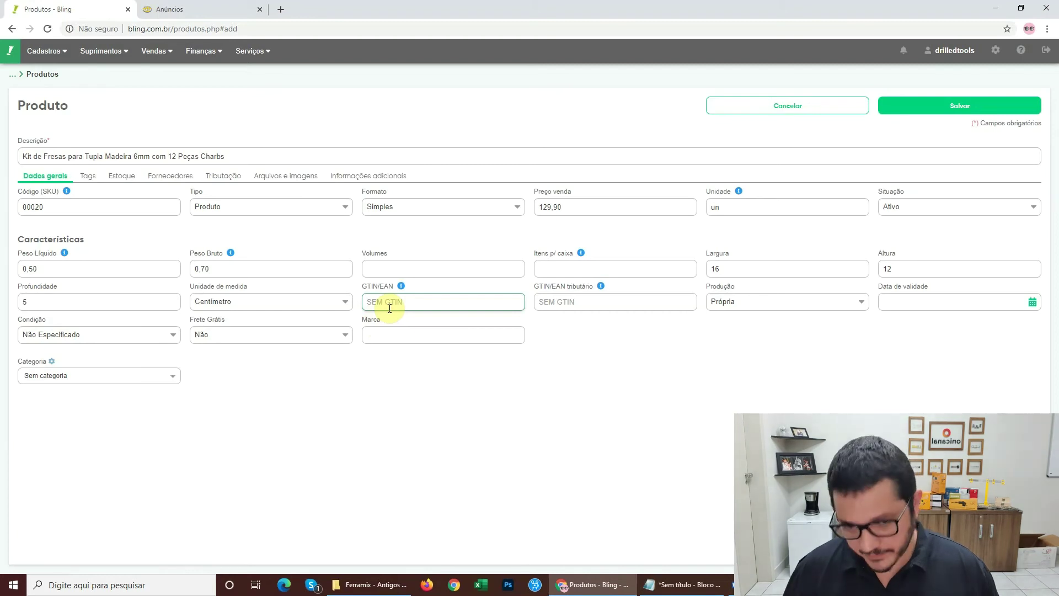
text(7895)
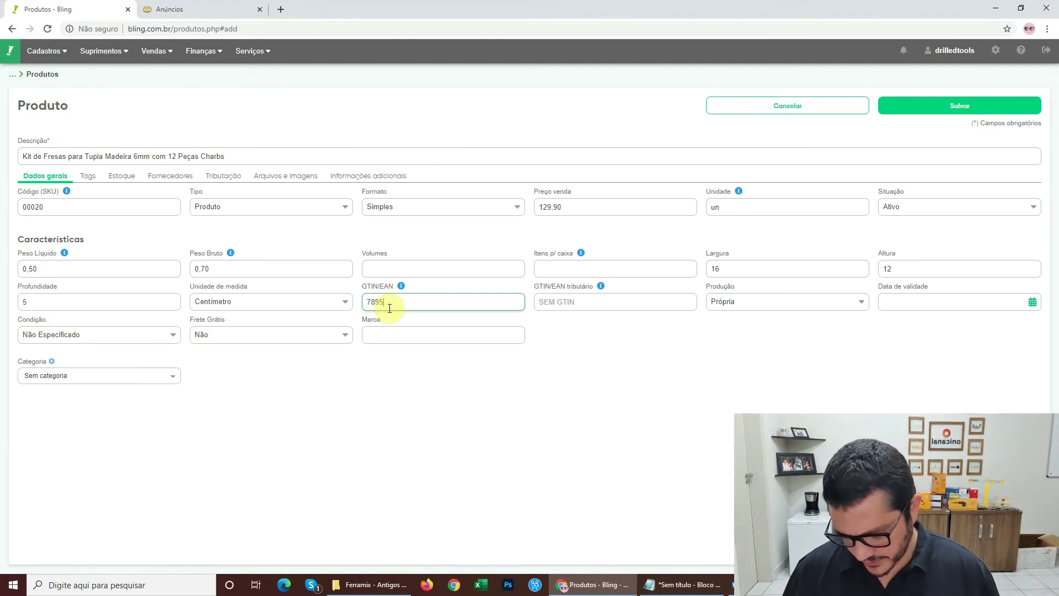
text(099089493)
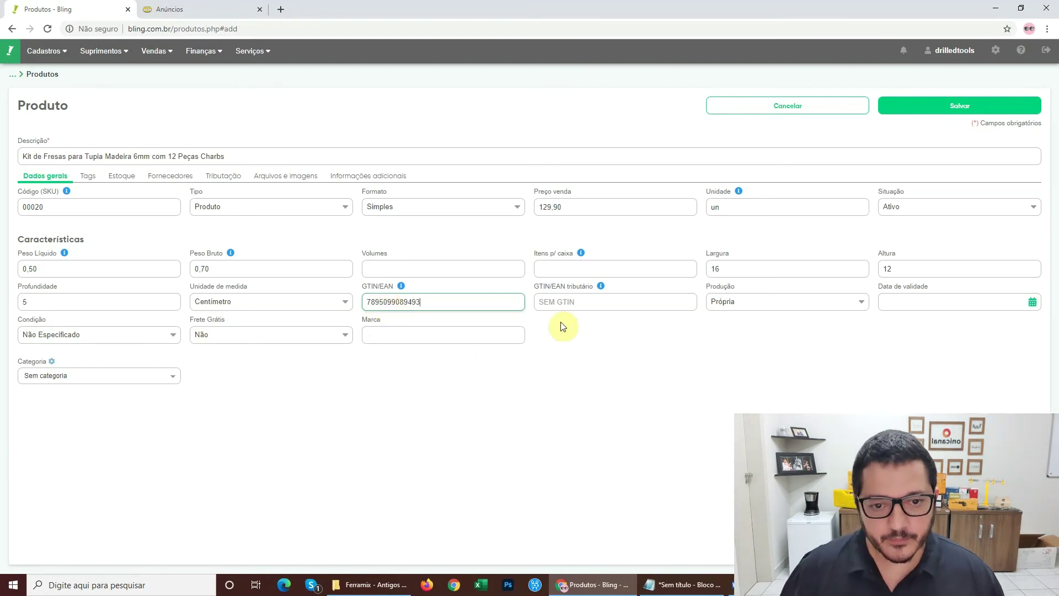
click(555, 303)
double_click(409, 303)
key(ctrl+c)
click(548, 303)
key(ctrl+v)
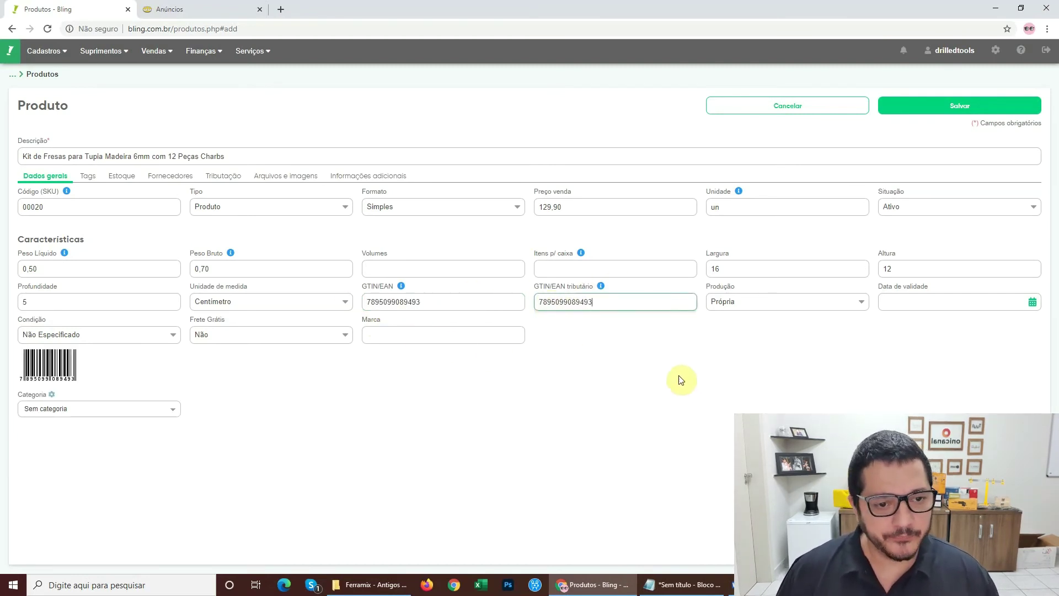
Set the product's production to "Terceiros" and its condition to "Novo".
click(731, 302)
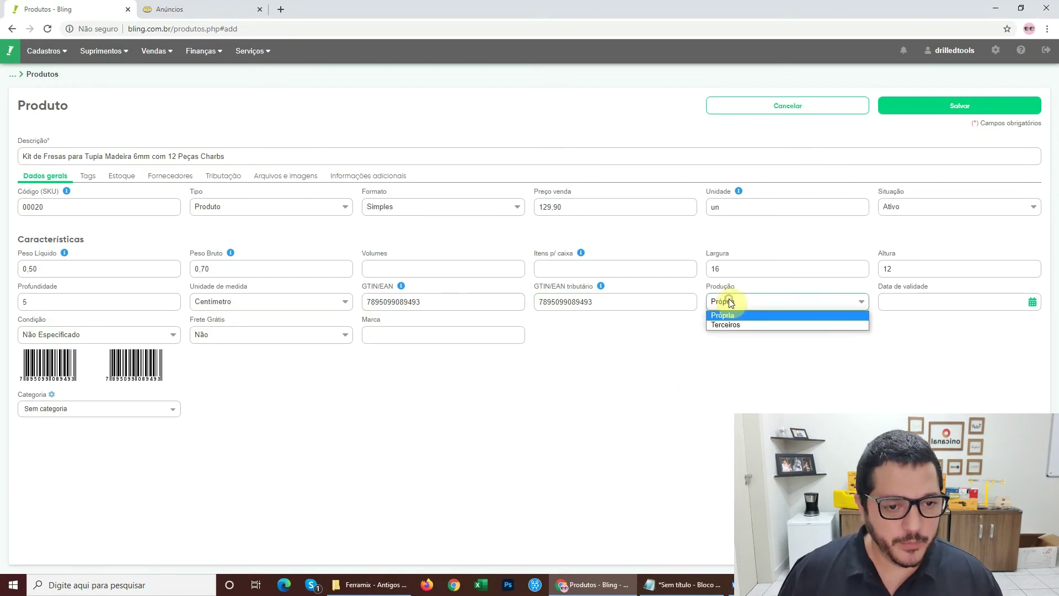
click(739, 322)
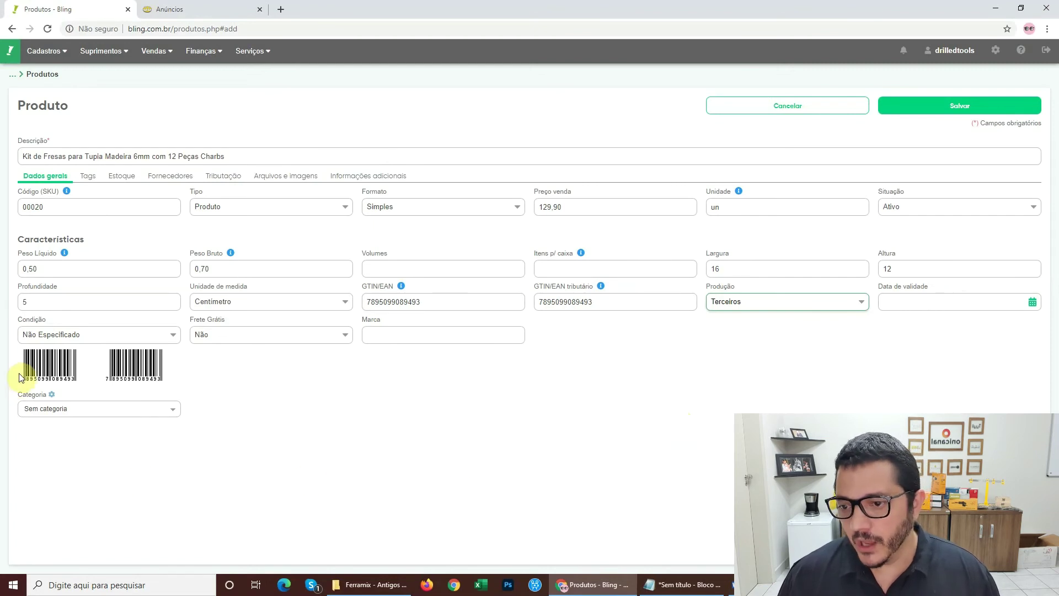
click(37, 336)
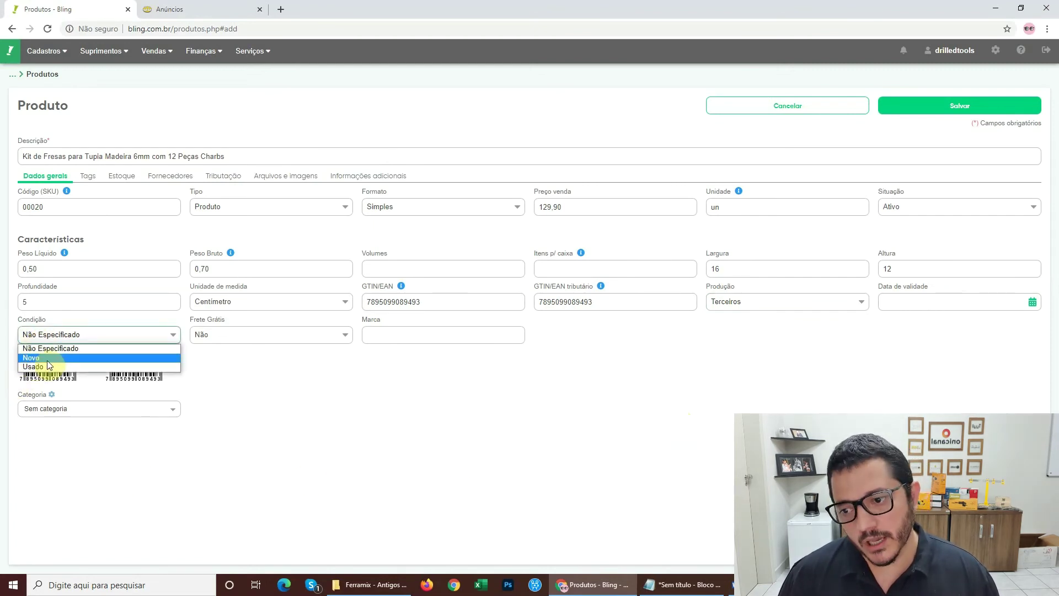
click(34, 357)
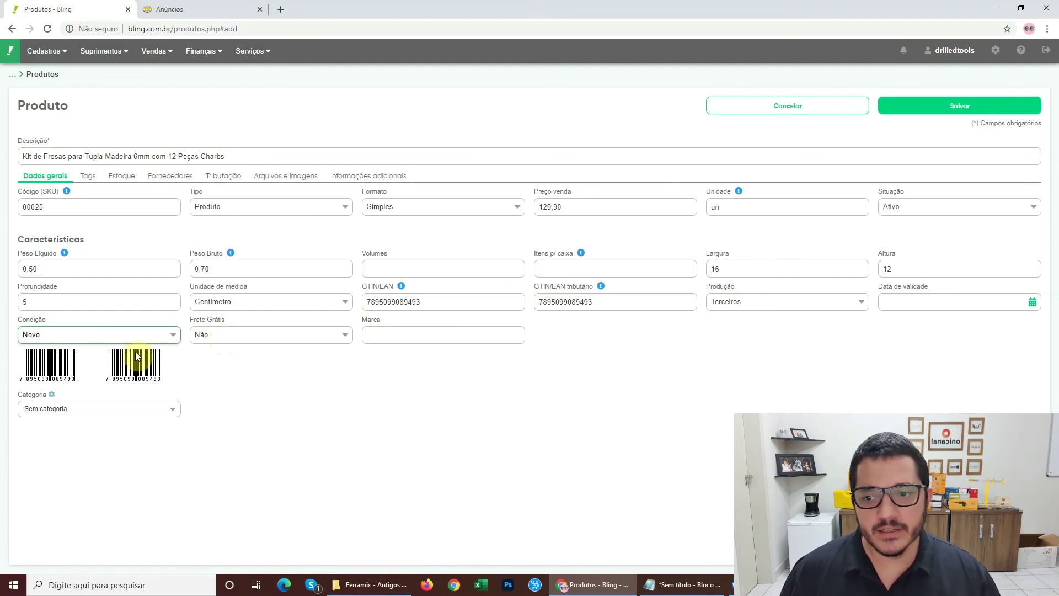
Set free shipping to "Sim" and enter Charbs as the product's brand.
click(214, 333)
click(212, 355)
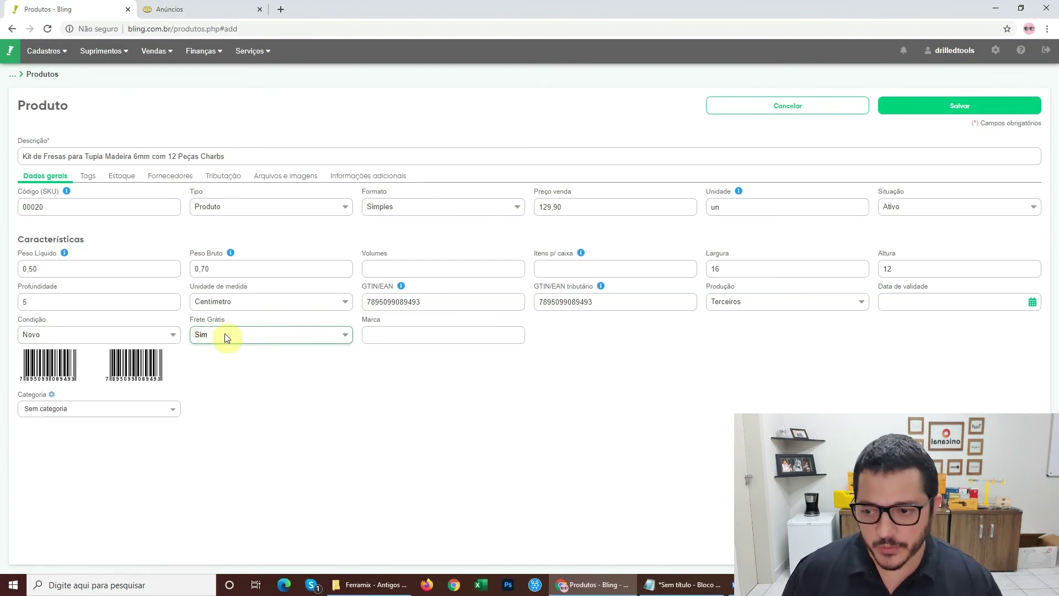
click(380, 334)
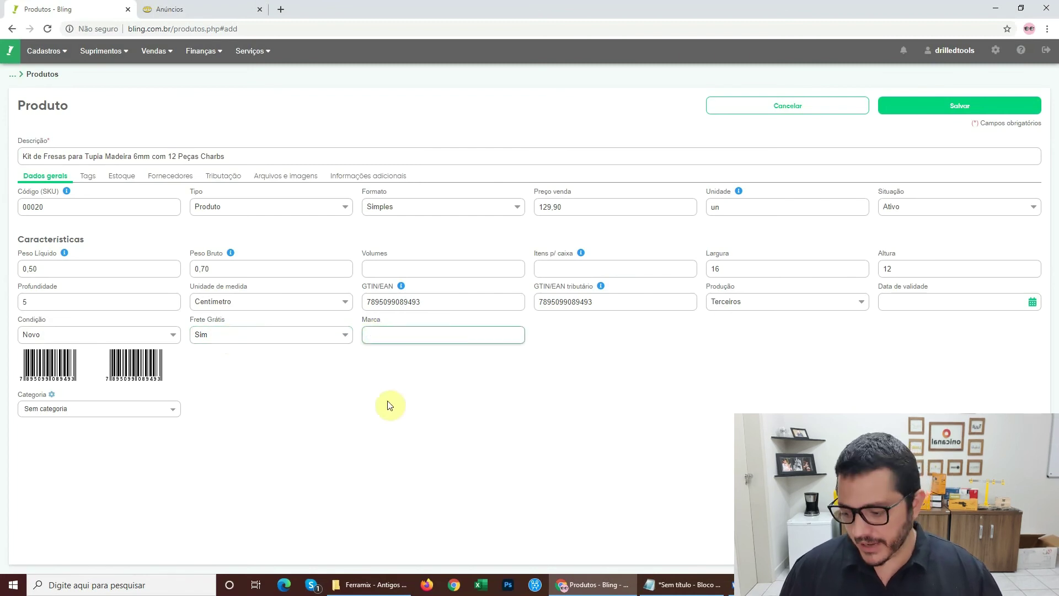
text(Charbs)
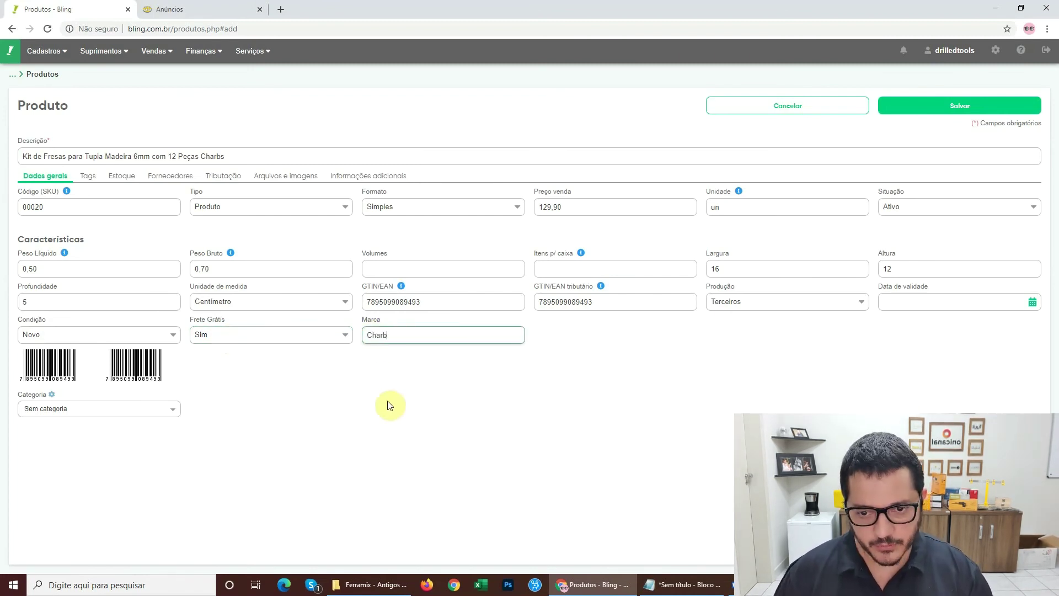
click(390, 403)
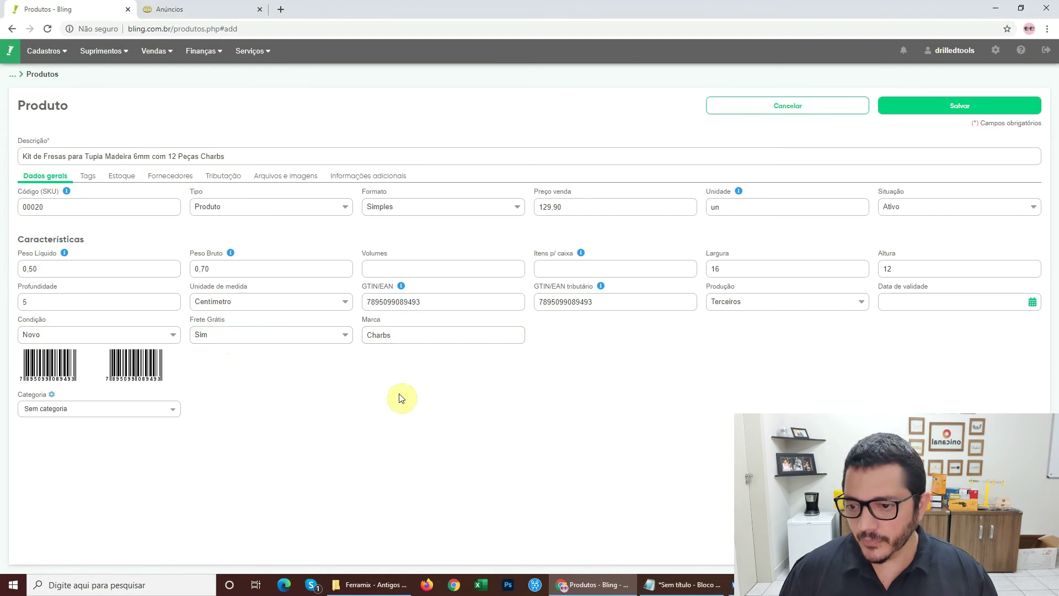
Assign the product to the "Brocas e Fresas" category under "Acessórios".
click(68, 411)
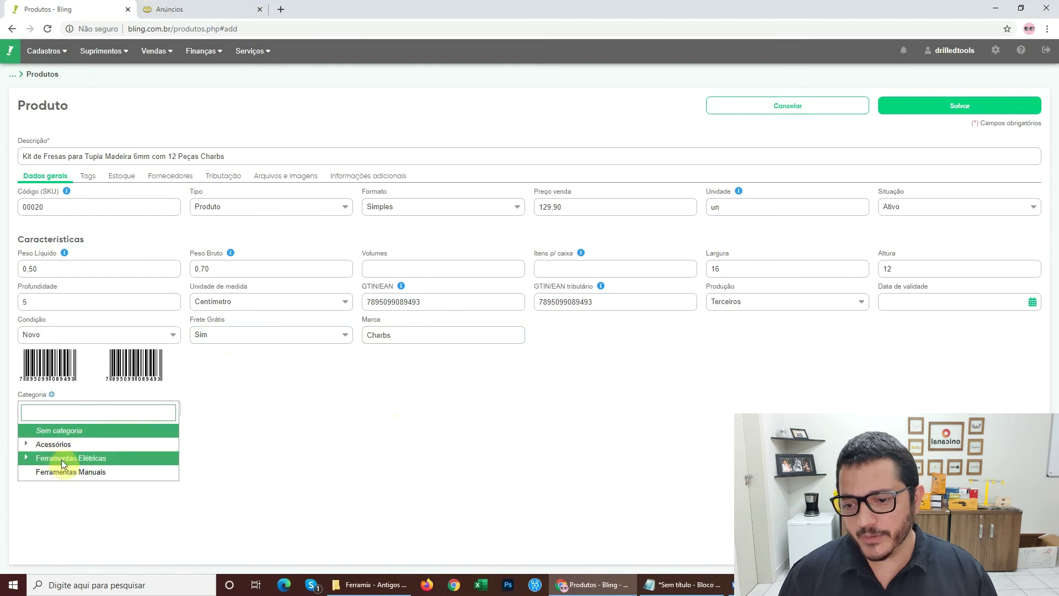
click(26, 444)
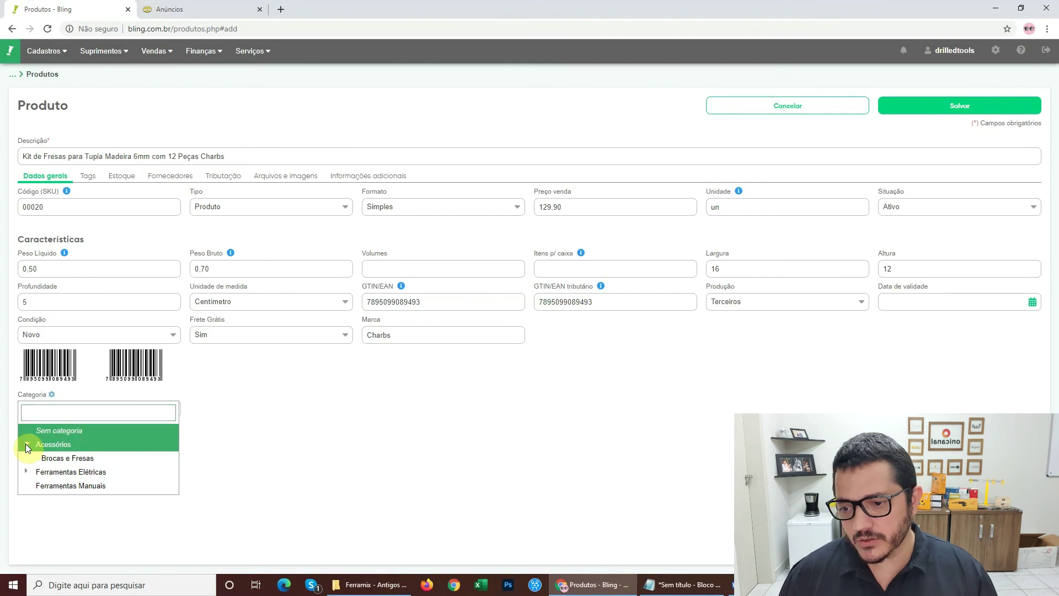
click(59, 458)
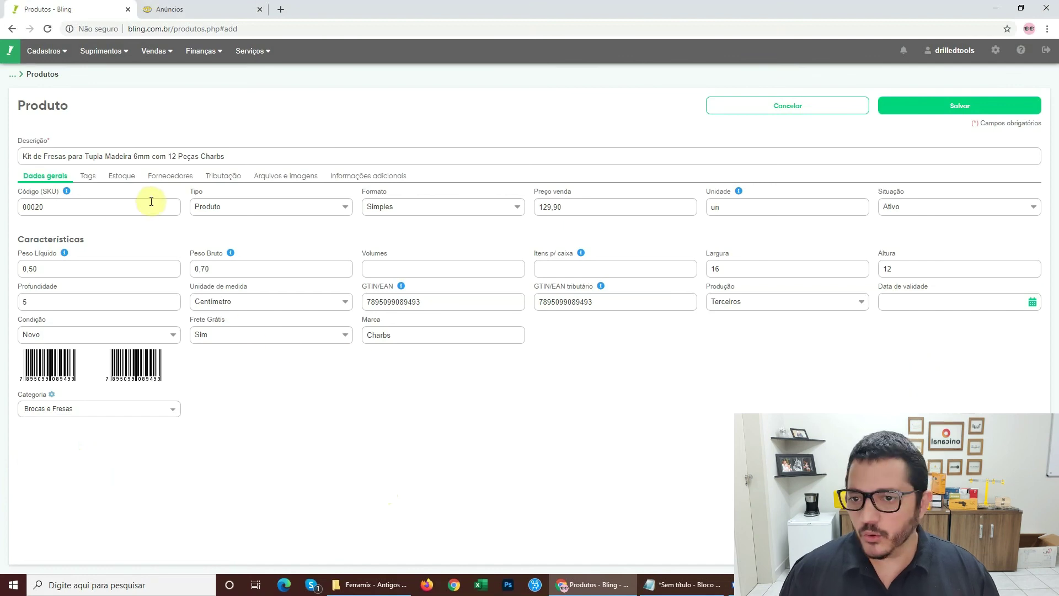
Review the product's additional information and short description, and save the product registration.
click(386, 176)
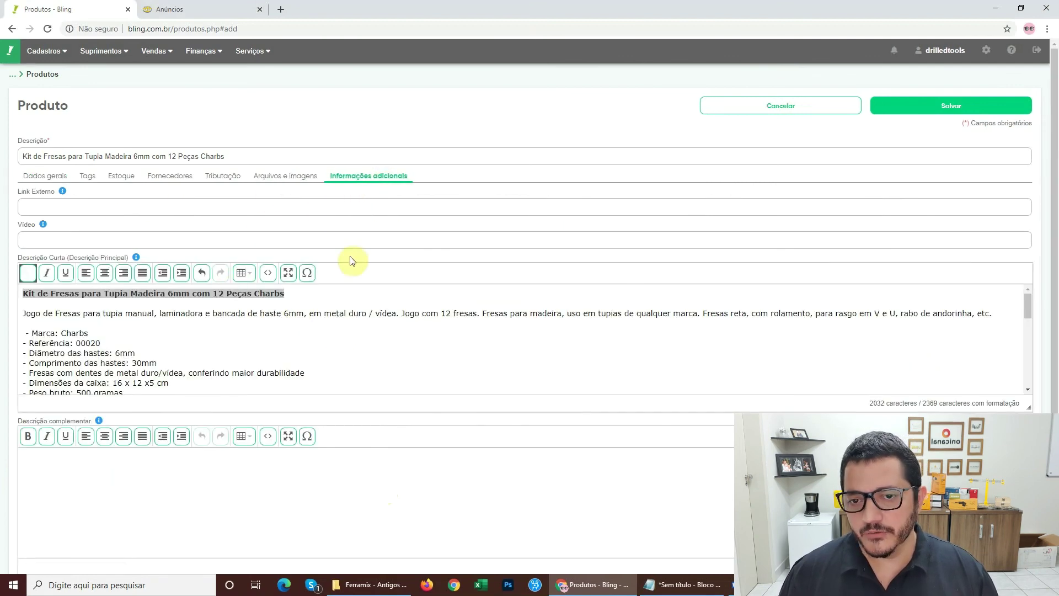
scroll(349, 355, down, 10)
scroll(315, 397, up, 3)
scroll(407, 314, up, 10)
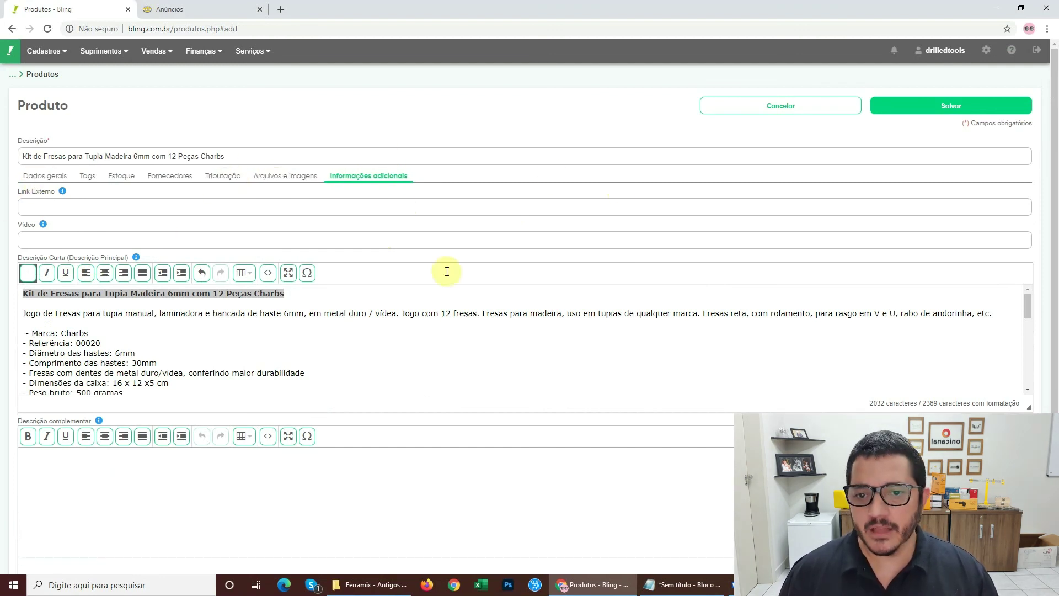
click(956, 105)
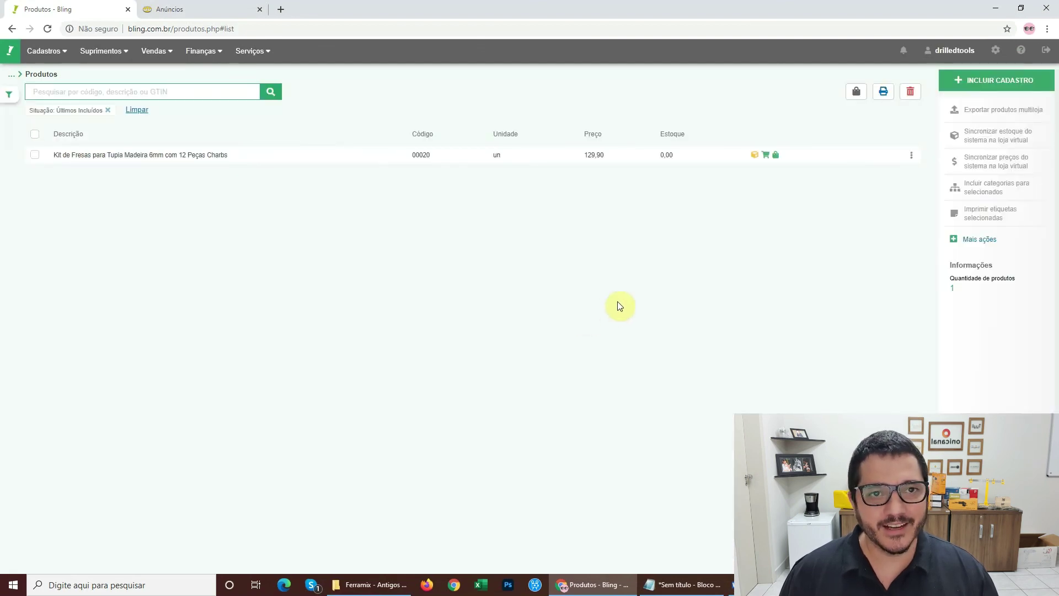